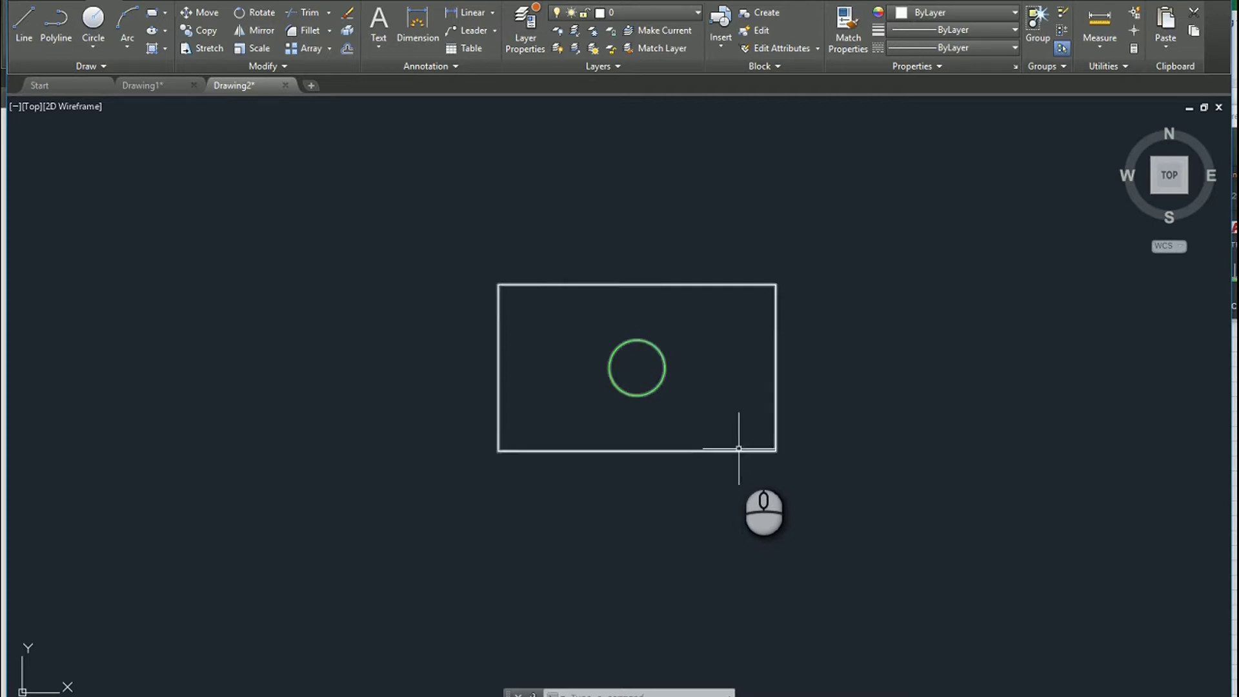
# Select the block, look through the drawing's layer list, then clear the selection.
pyautogui.click(737, 451)
pyautogui.click(726, 455)
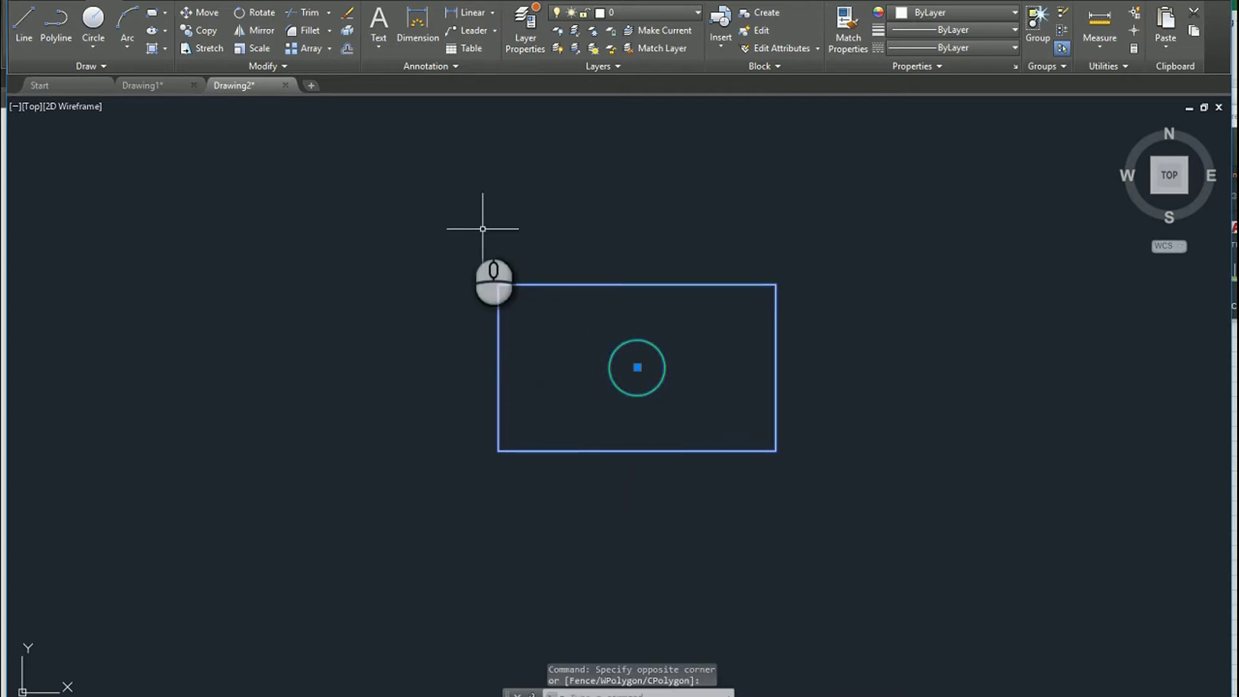
pyautogui.click(284, 5)
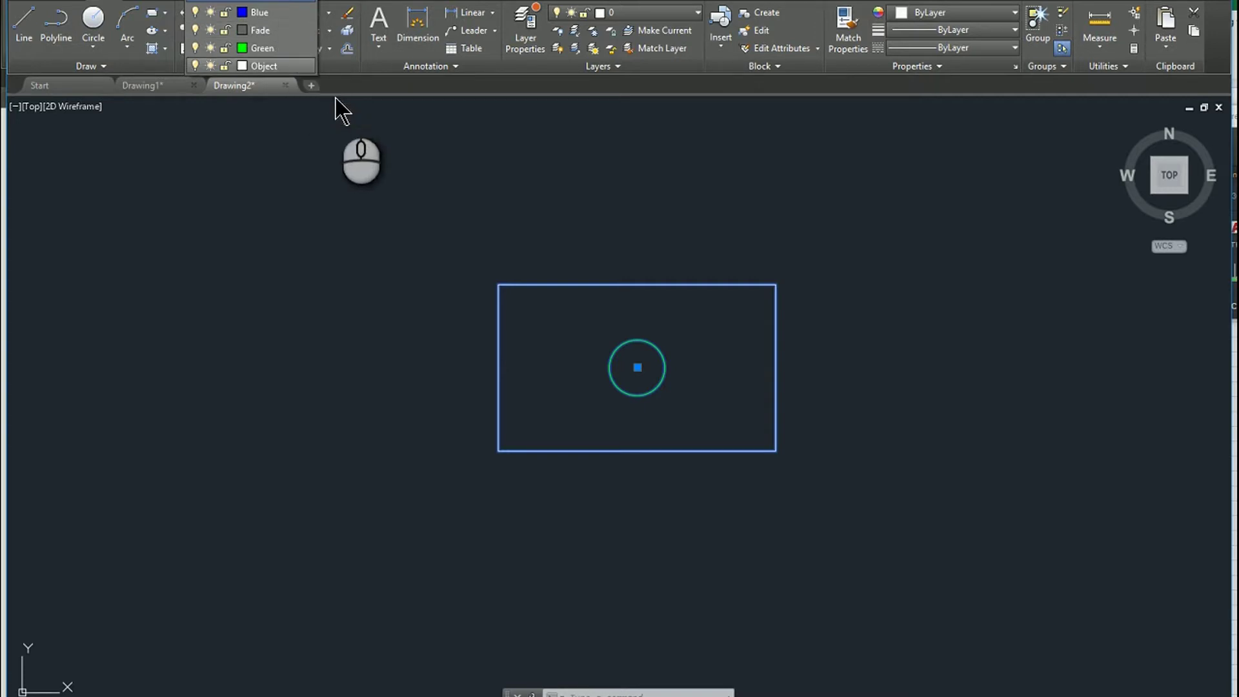
pyautogui.click(540, 222)
pyautogui.press('Escape')
pyautogui.press('Escape')
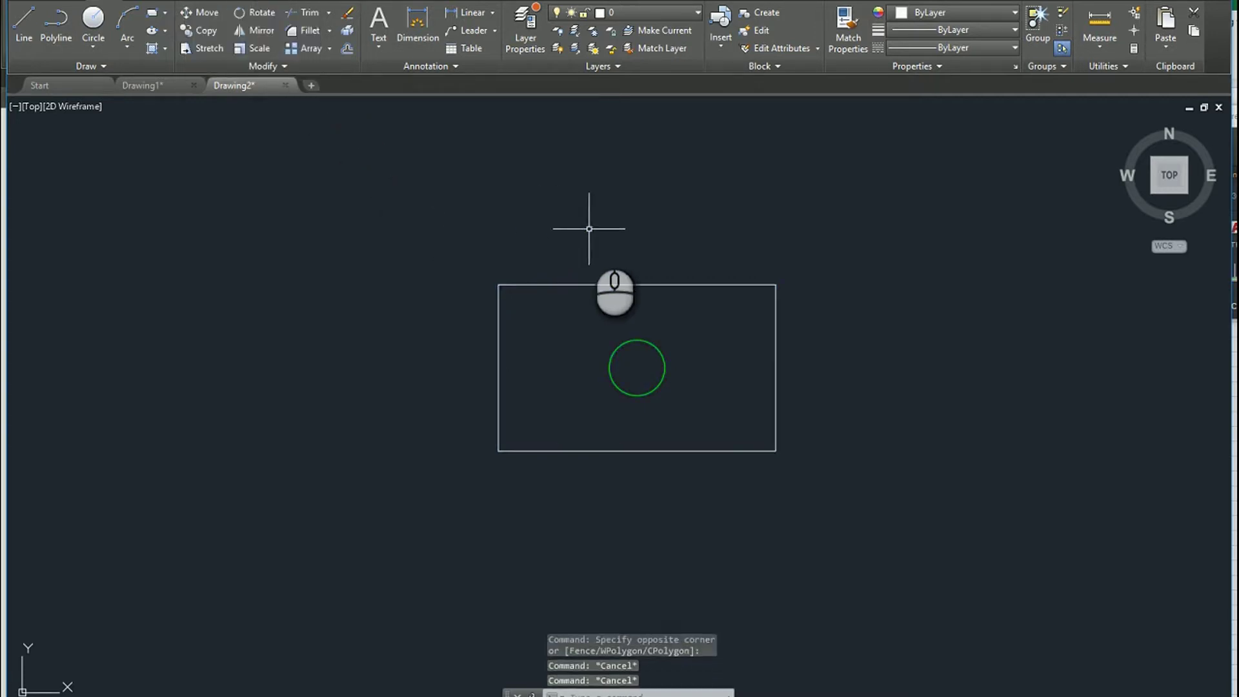
# Open the Test block in the Block Editor and move the authoring palettes lower.
pyautogui.click(597, 287)
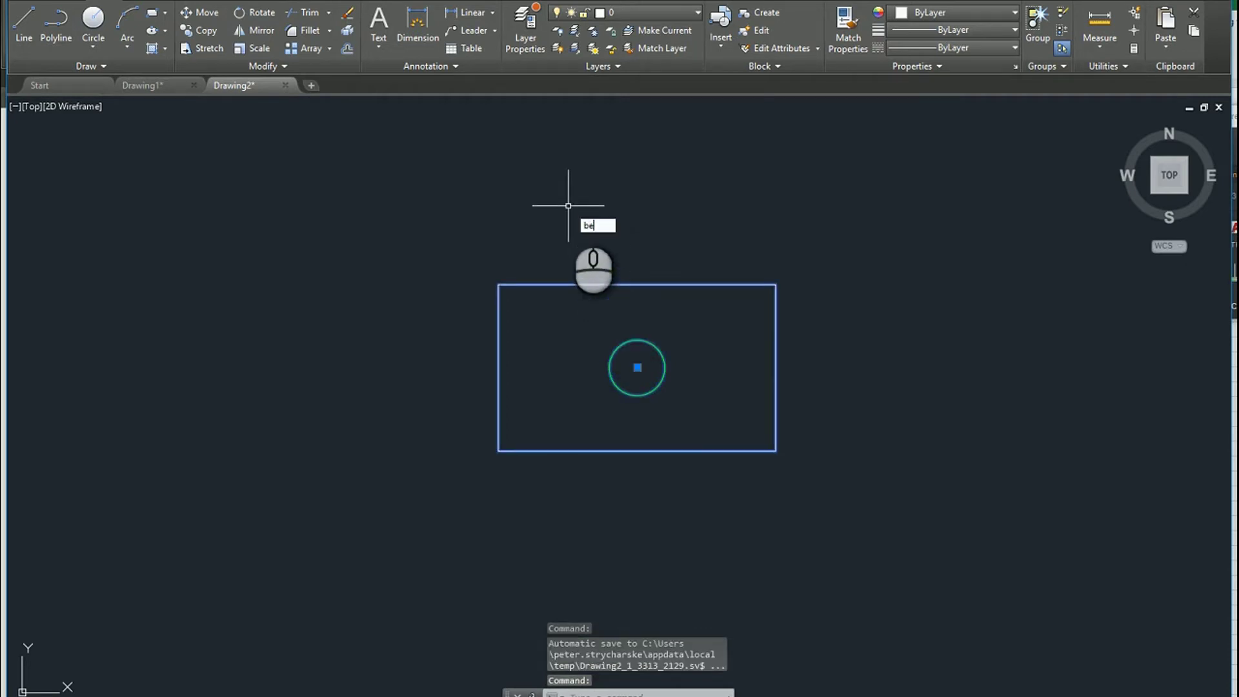
pyautogui.press('Return')
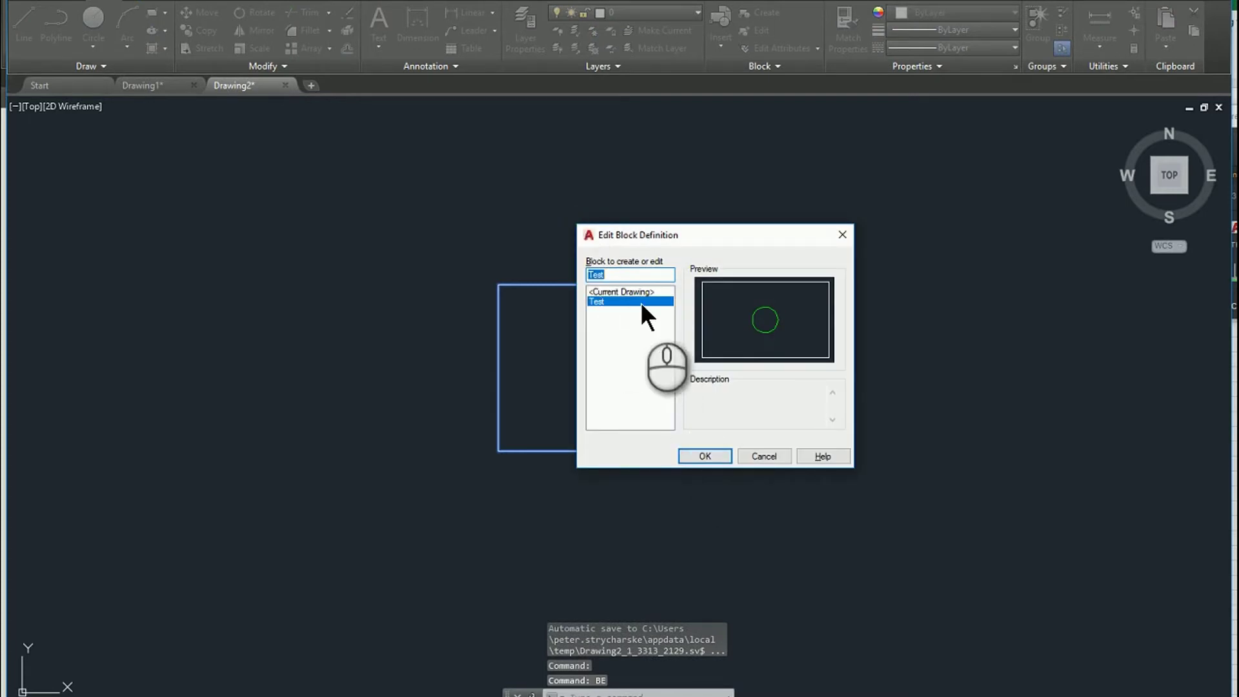
pyautogui.click(705, 456)
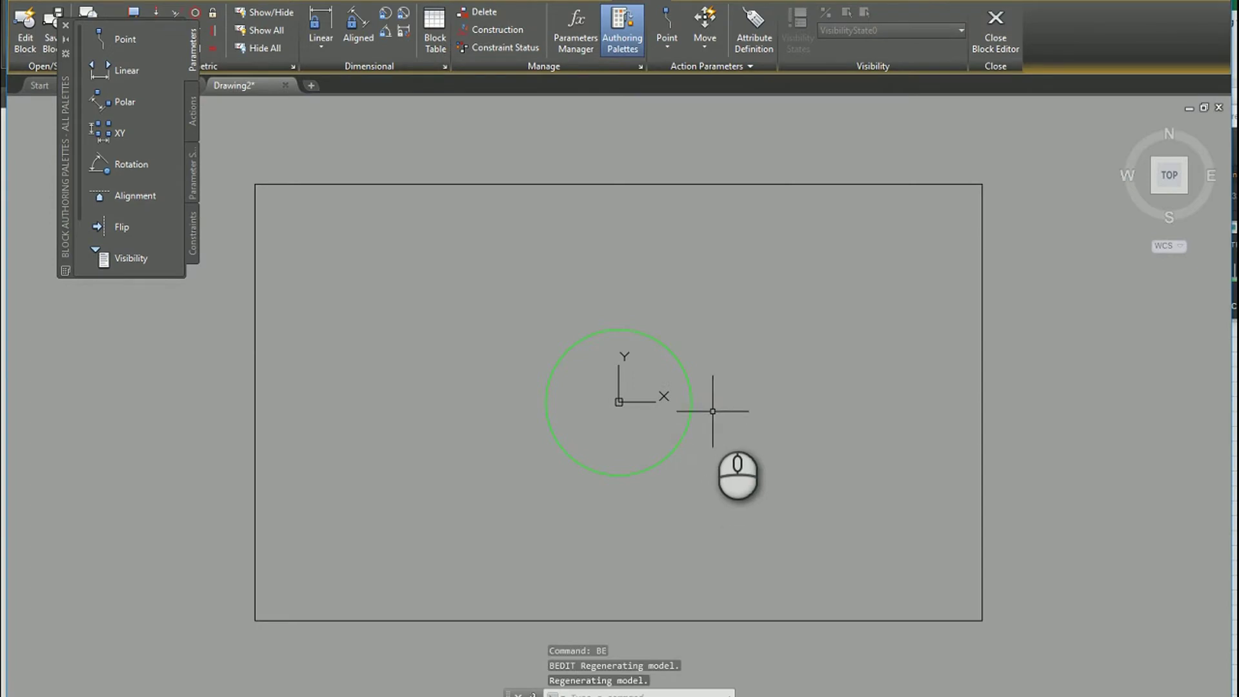
pyautogui.moveTo(67, 165); pyautogui.dragTo(42, 331)
pyautogui.click(123, 332)
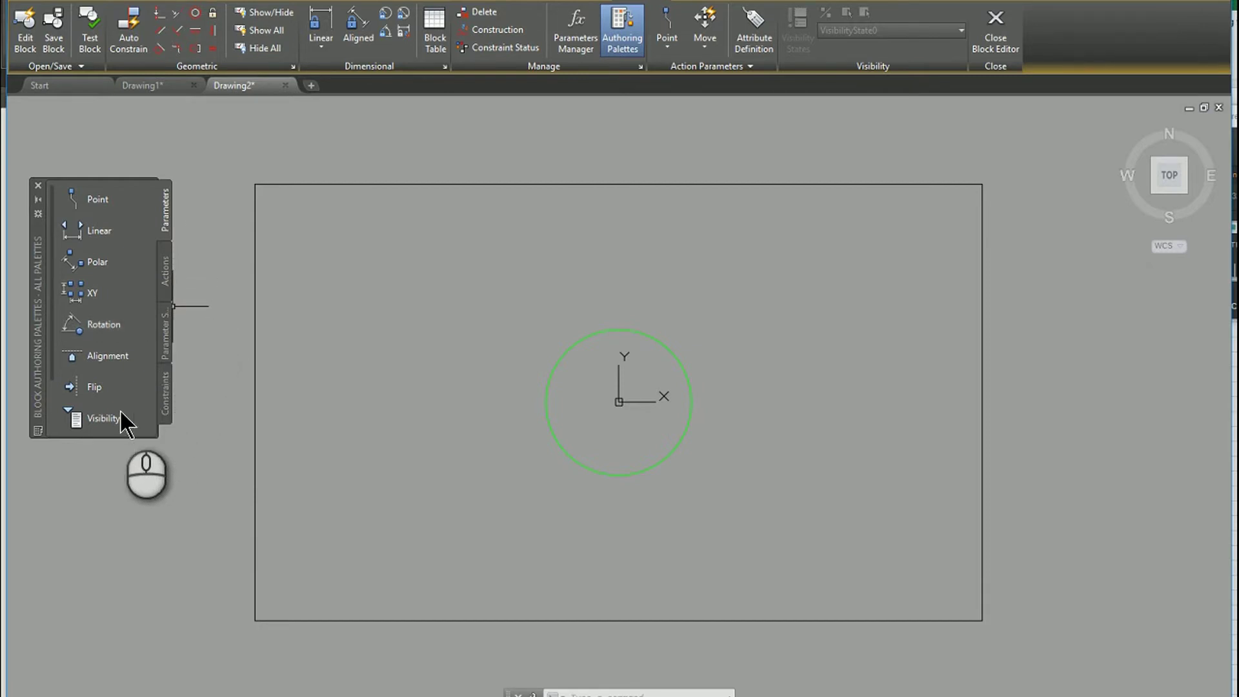
# Place the Visibility1 parameter just left of the block's rectangle.
pyautogui.click(81, 420)
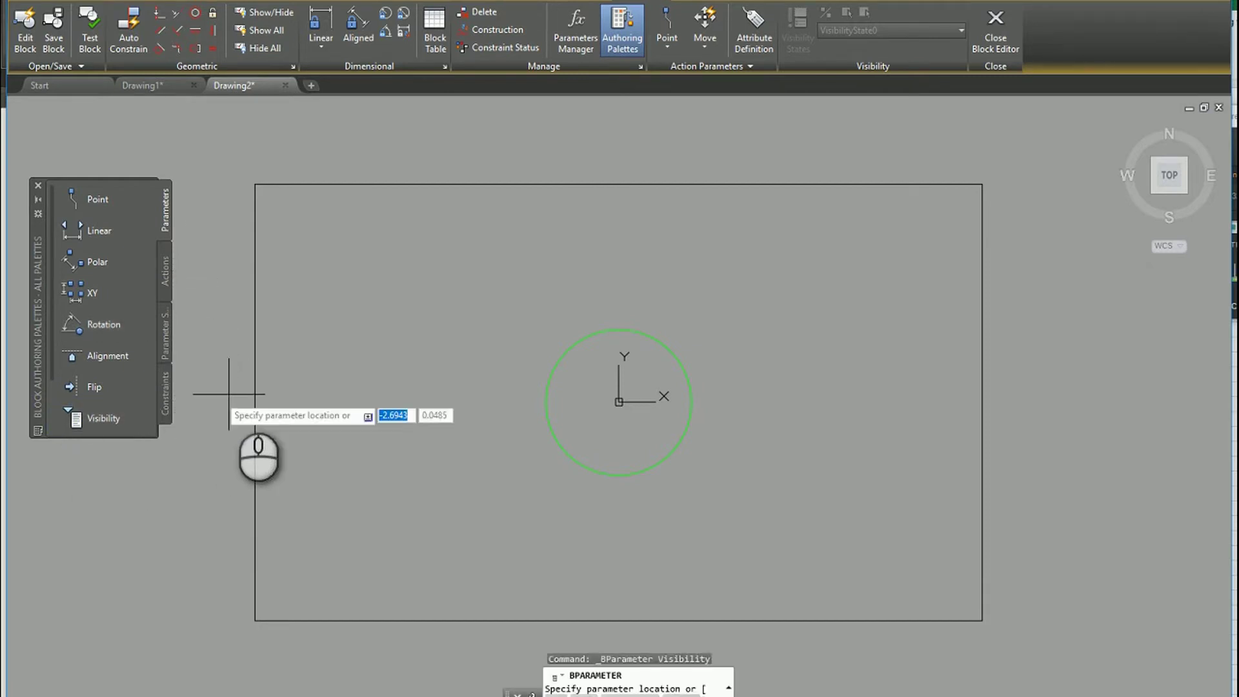
pyautogui.moveTo(260, 387); pyautogui.dragTo(537, 382, button='middle')
pyautogui.scroll(-3, 536, 380)
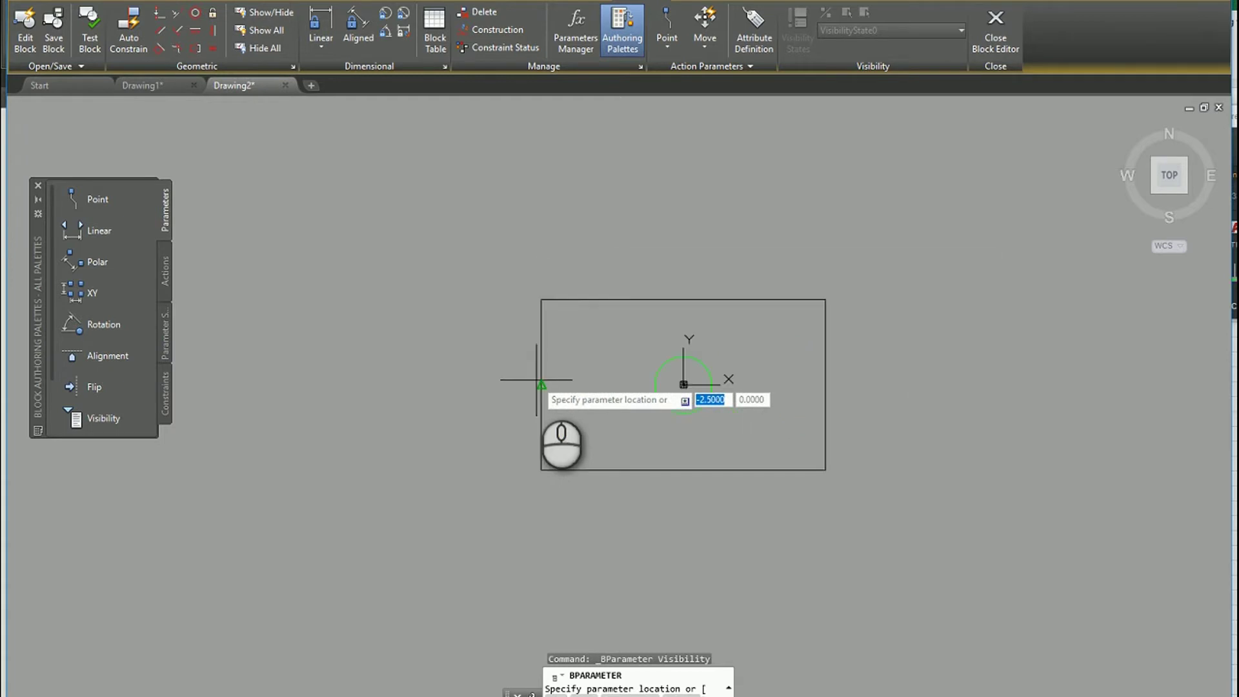
pyautogui.click(412, 344)
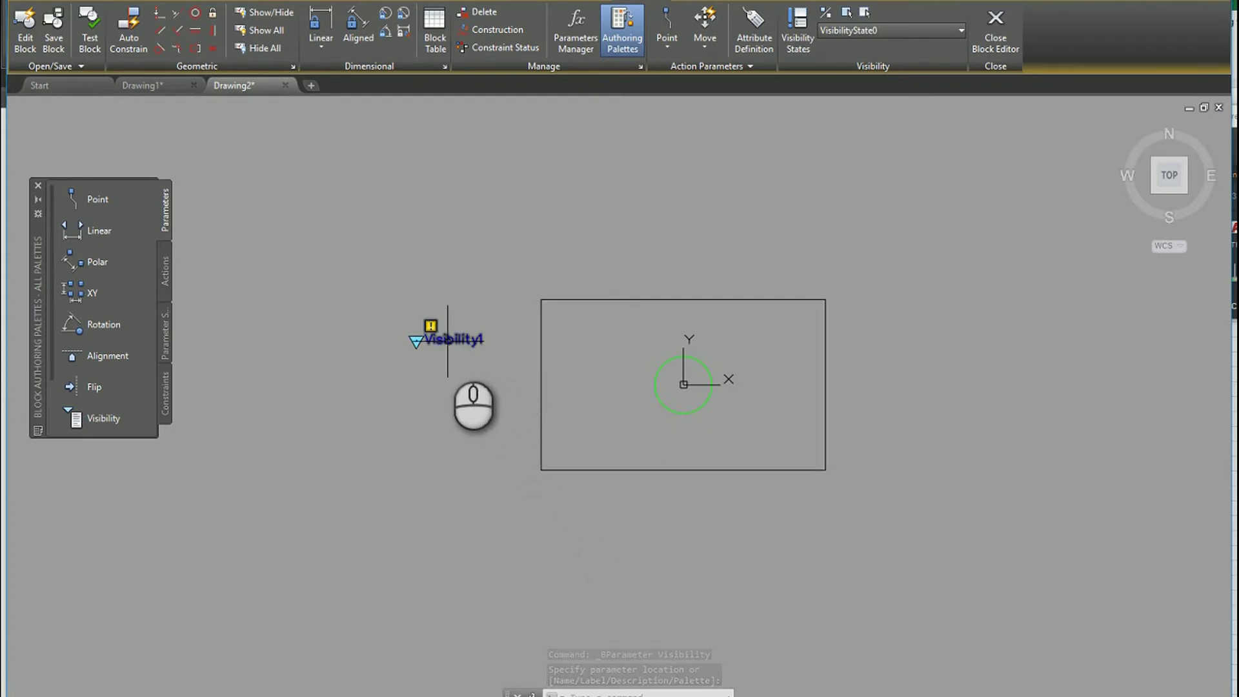
pyautogui.moveTo(447, 341)
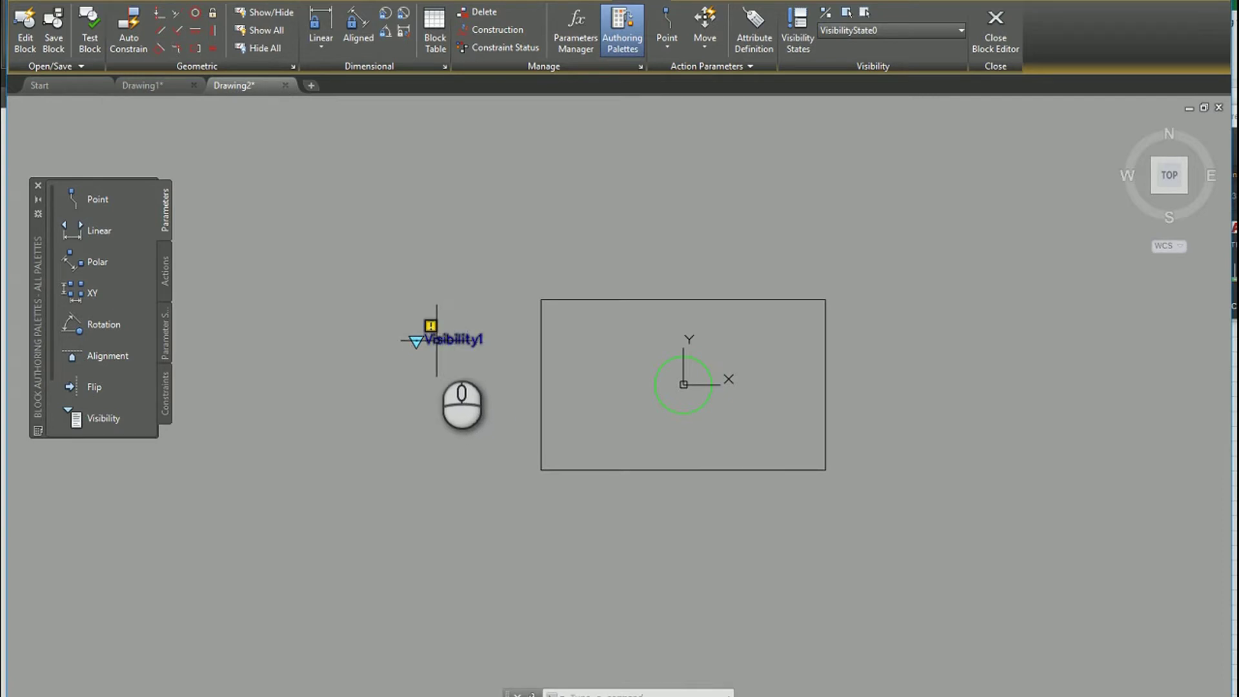
# Review the block's existing visibility states and bring up the Visibility States manager.
pyautogui.click(878, 34)
pyautogui.click(876, 34)
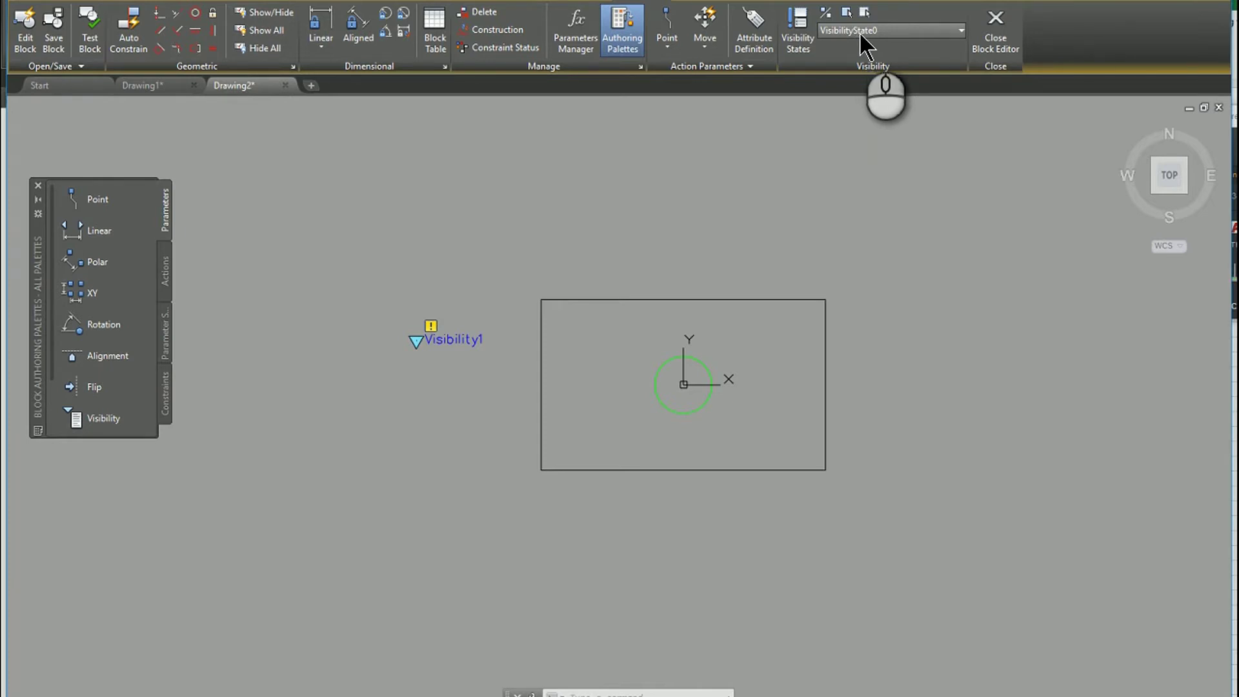
pyautogui.click(805, 26)
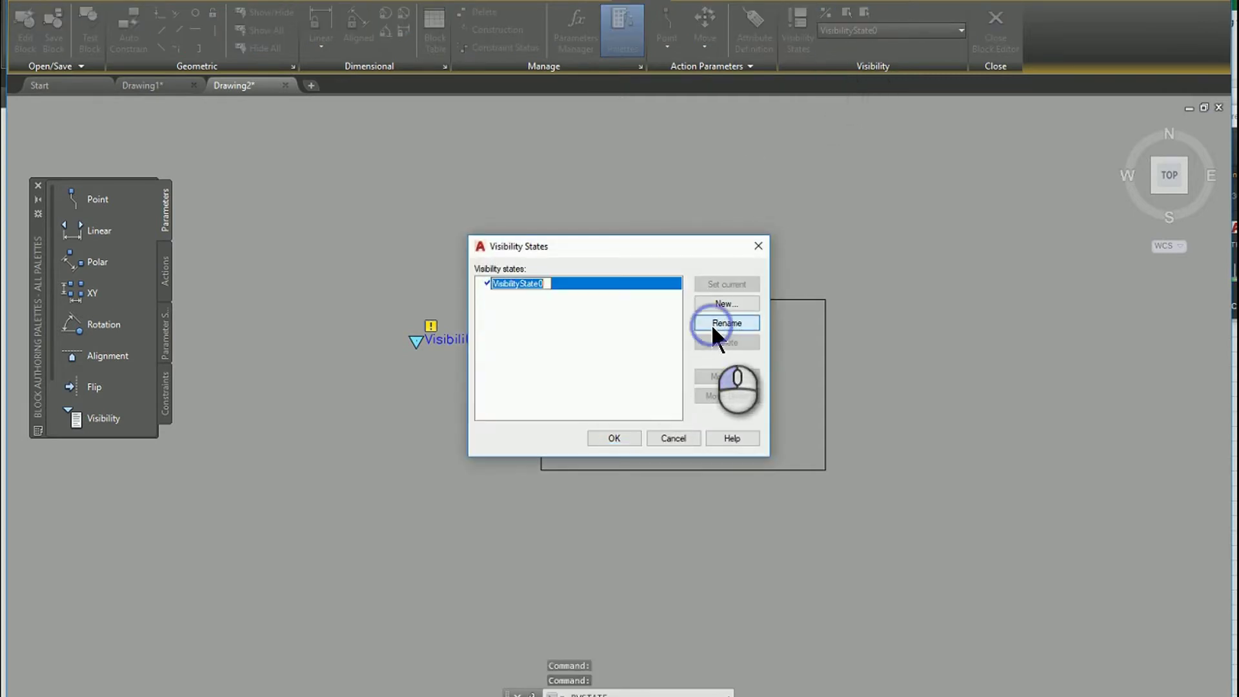
# Rename VisibilityState0 to Green, add new states Blue and Faded, and confirm.
pyautogui.write('Green')
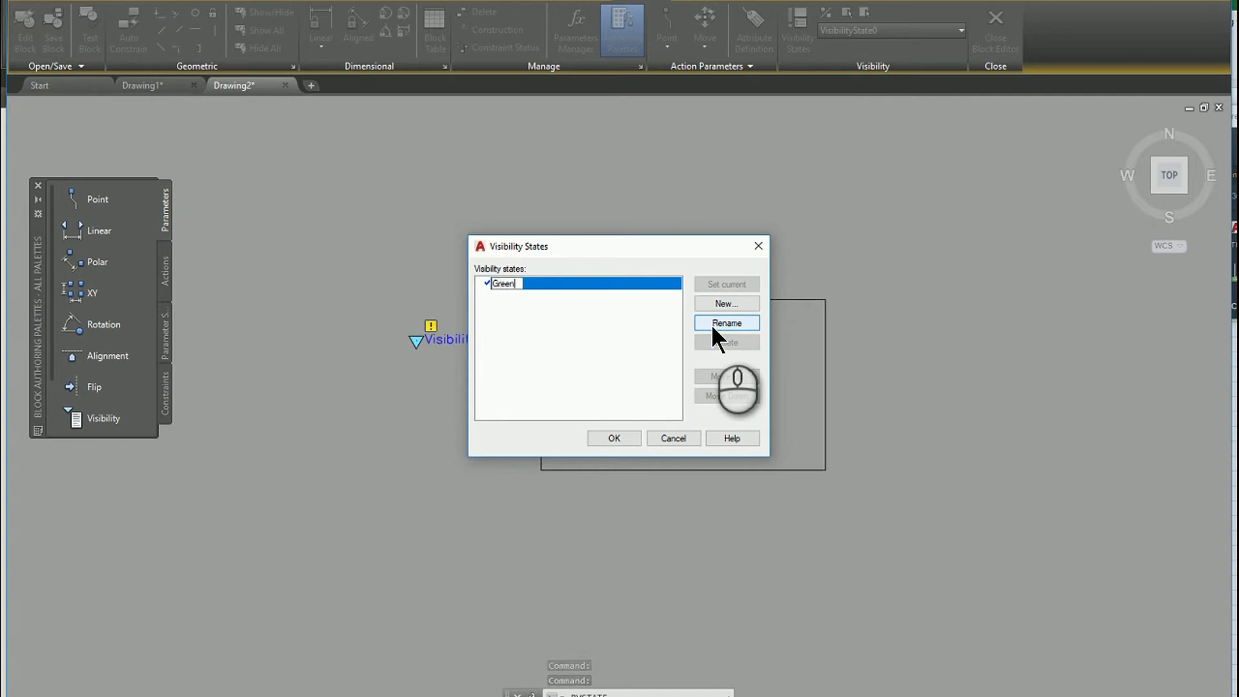
pyautogui.press('Return')
pyautogui.click(711, 324)
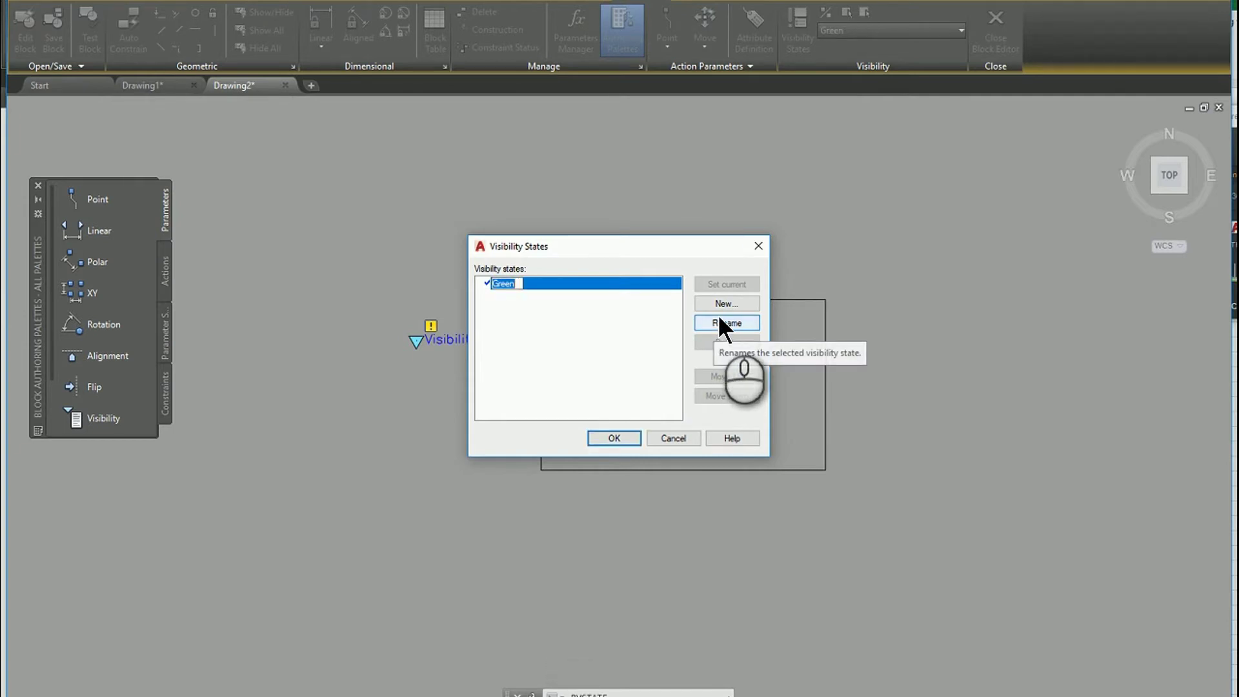
pyautogui.click(724, 302)
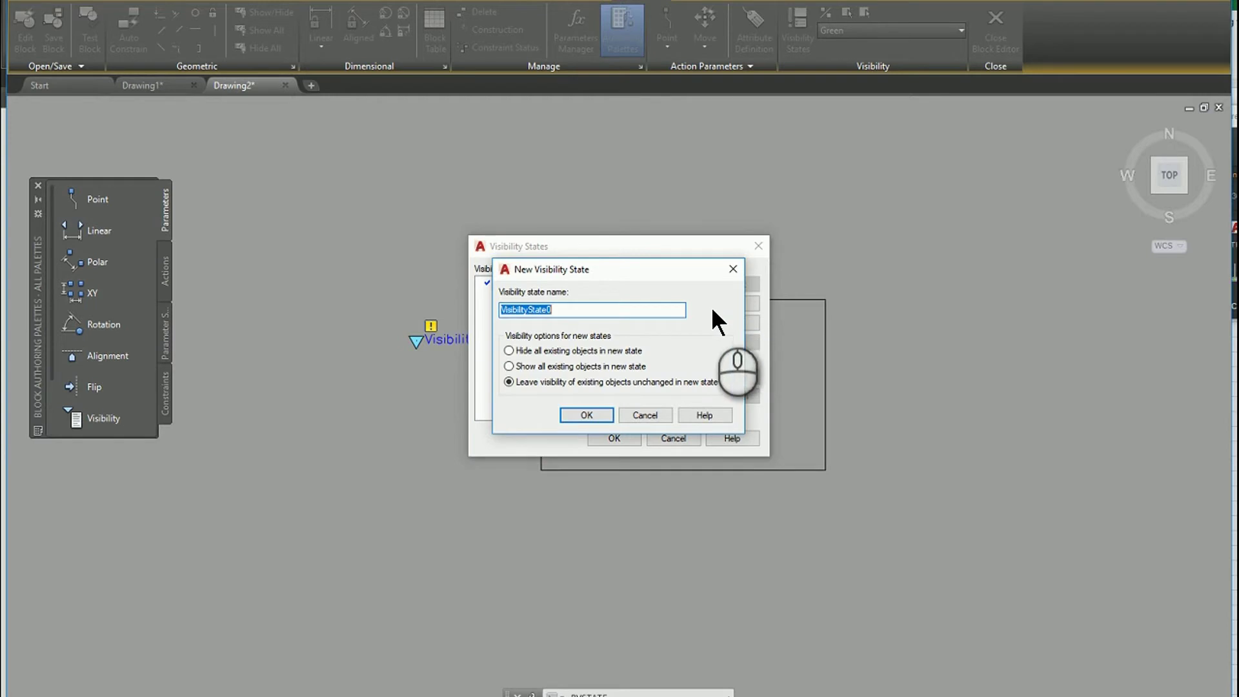
pyautogui.write('Blue')
pyautogui.press('Return')
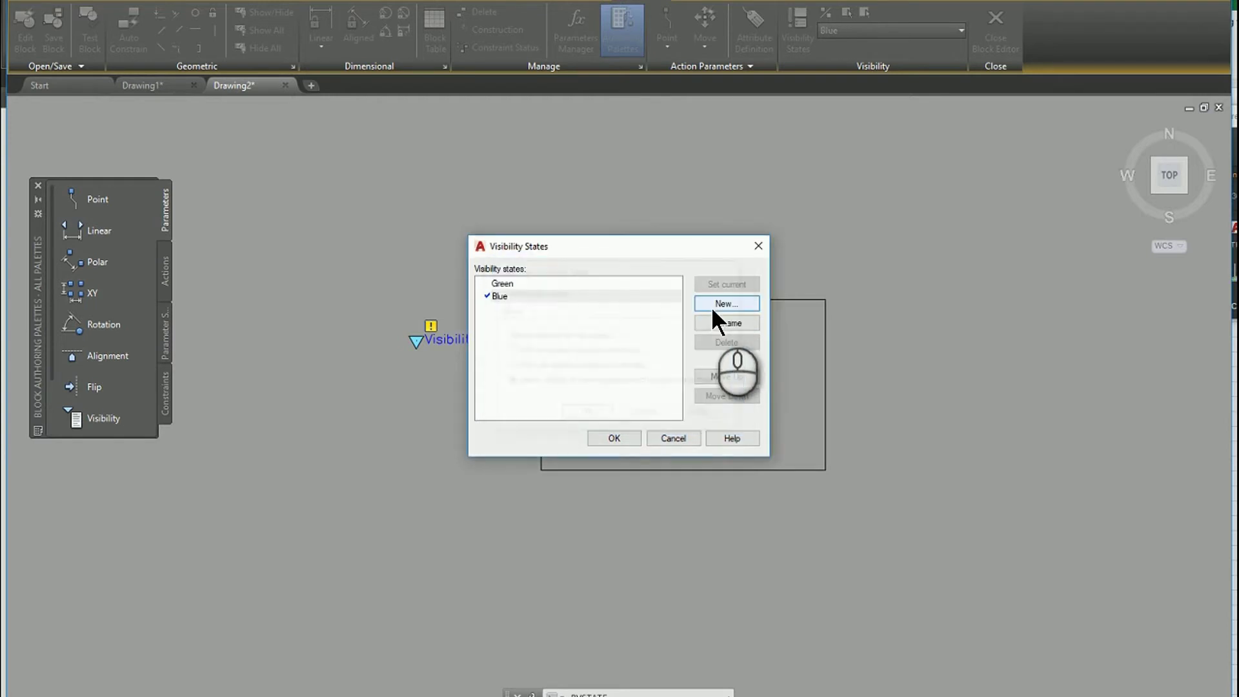
pyautogui.click(729, 302)
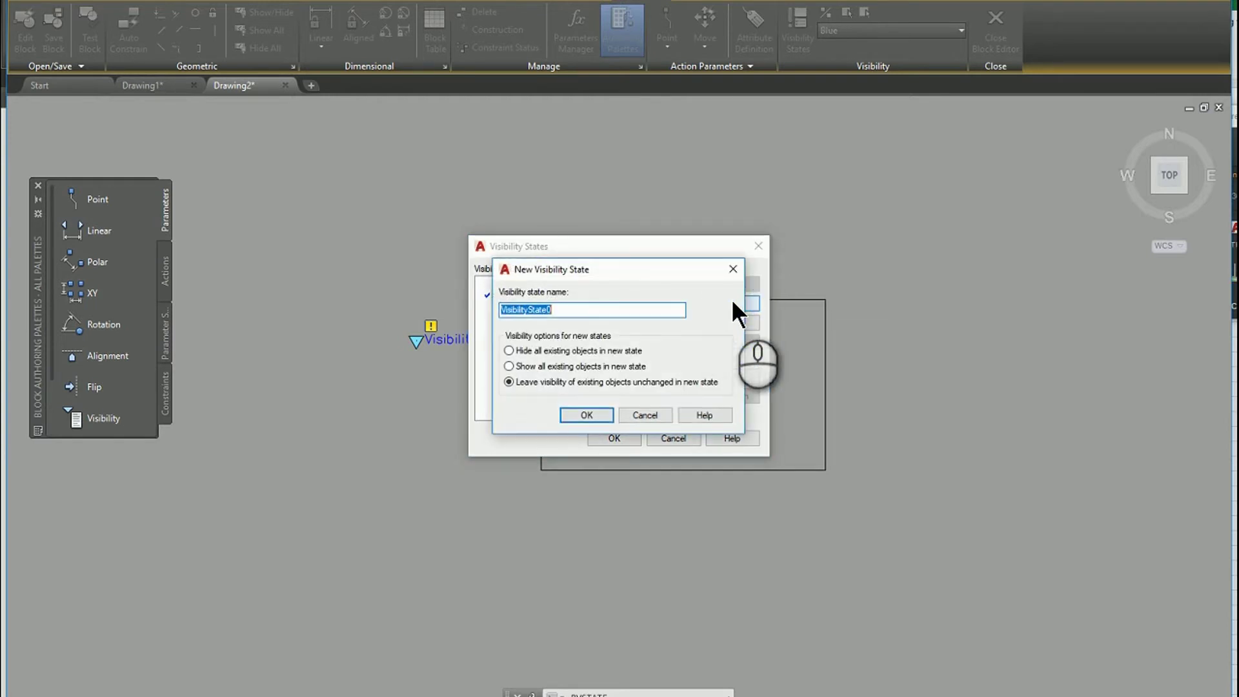
pyautogui.write('Faded')
pyautogui.click(601, 414)
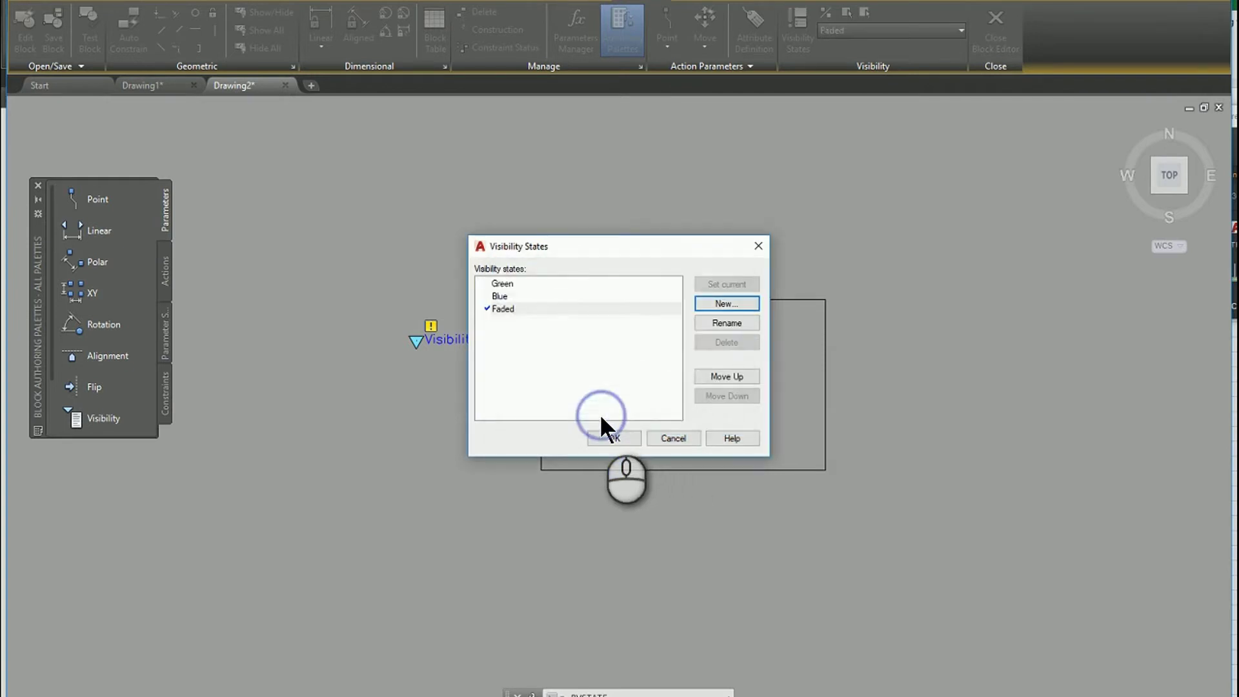
pyautogui.click(629, 439)
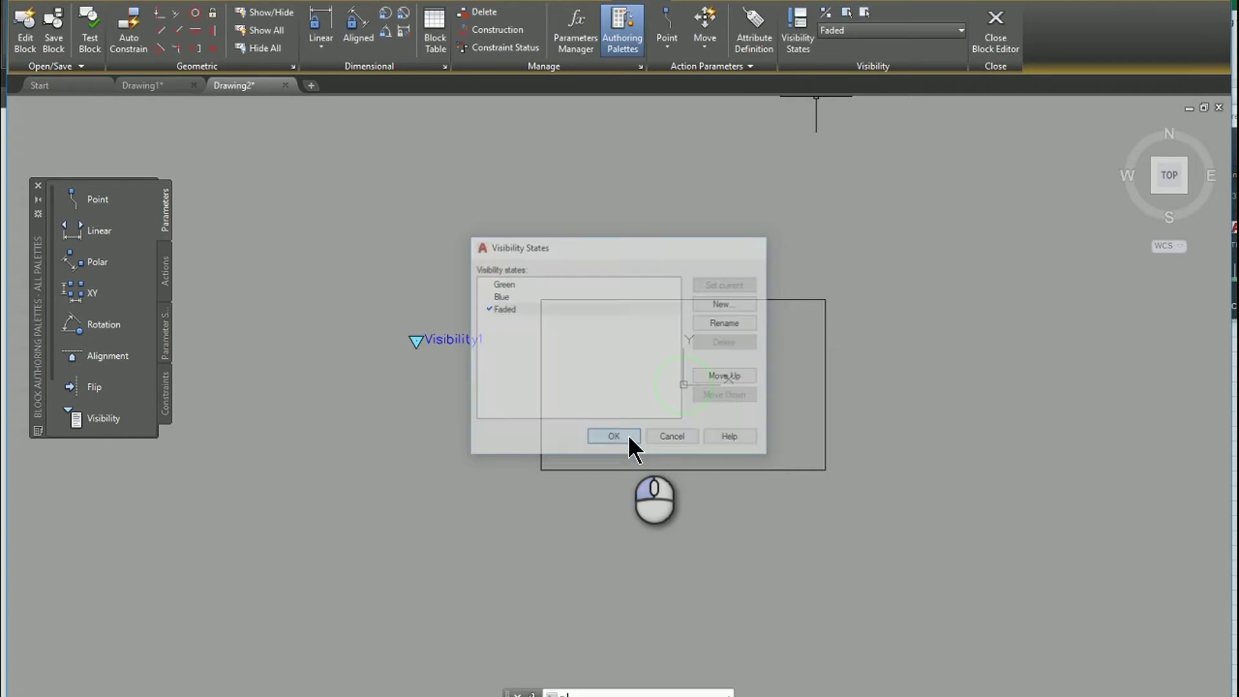
# Draw a diagonal reference line down-left from the rectangle's lower-left corner.
pyautogui.scroll(-2, 737, 382)
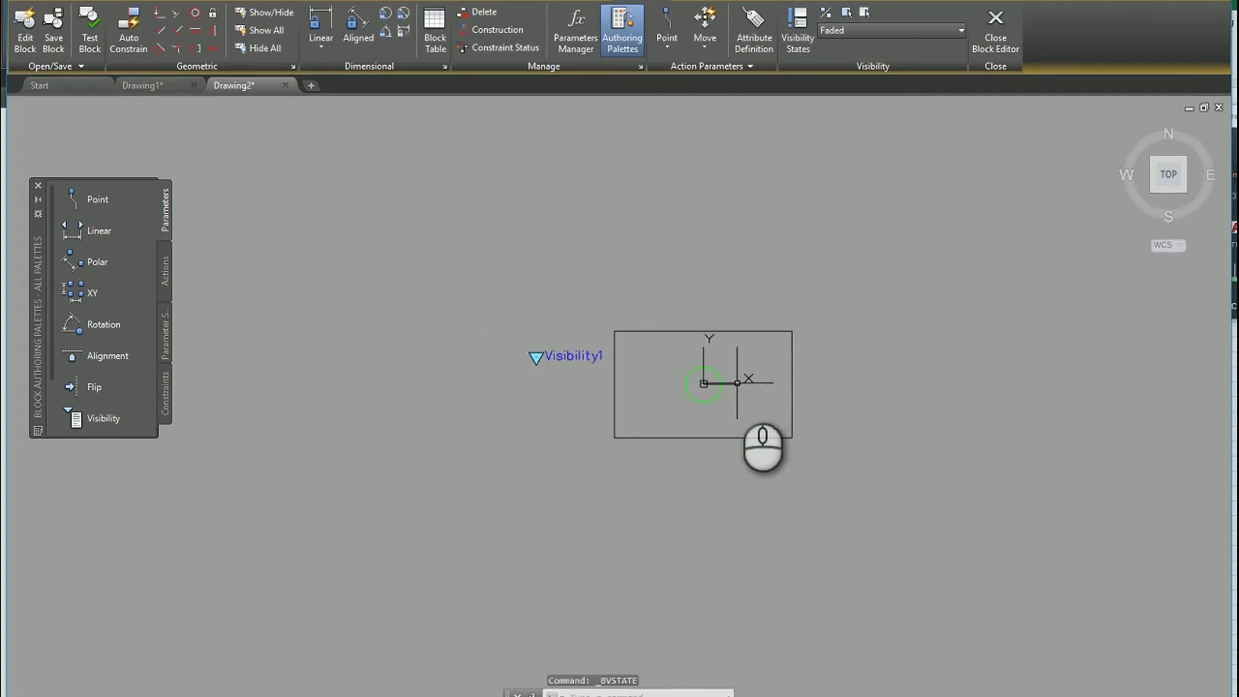
pyautogui.write('l')
pyautogui.press('Return')
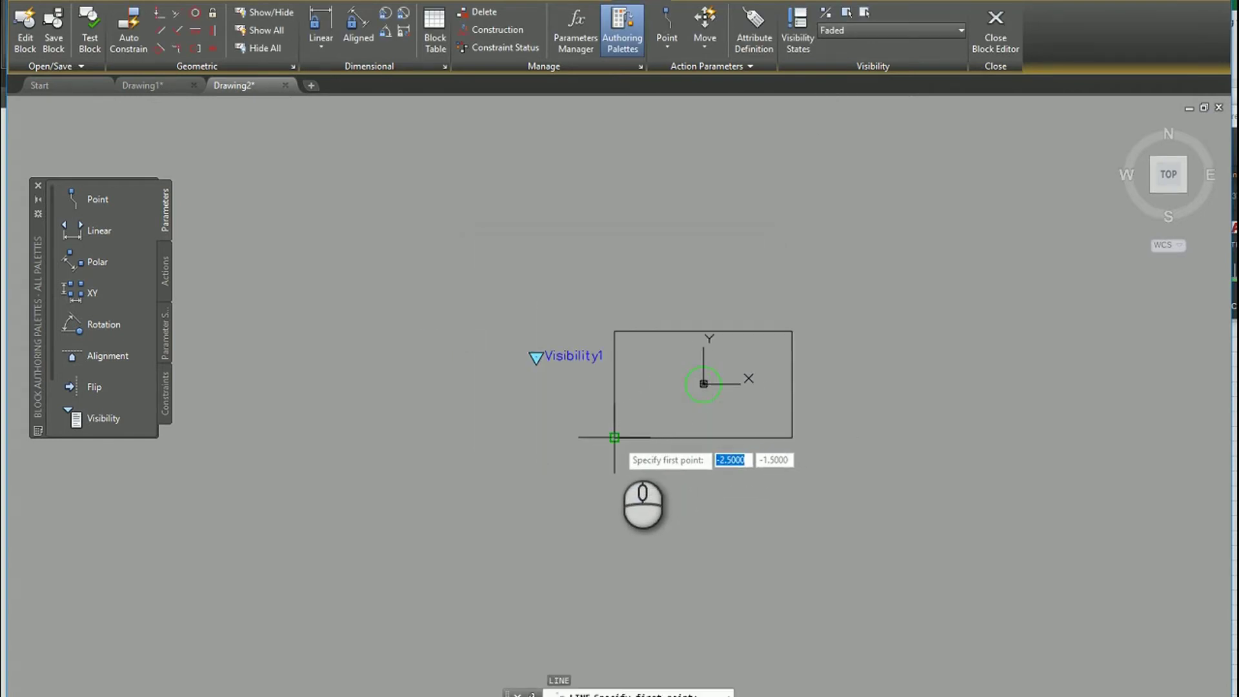
pyautogui.click(616, 440)
pyautogui.click(522, 503)
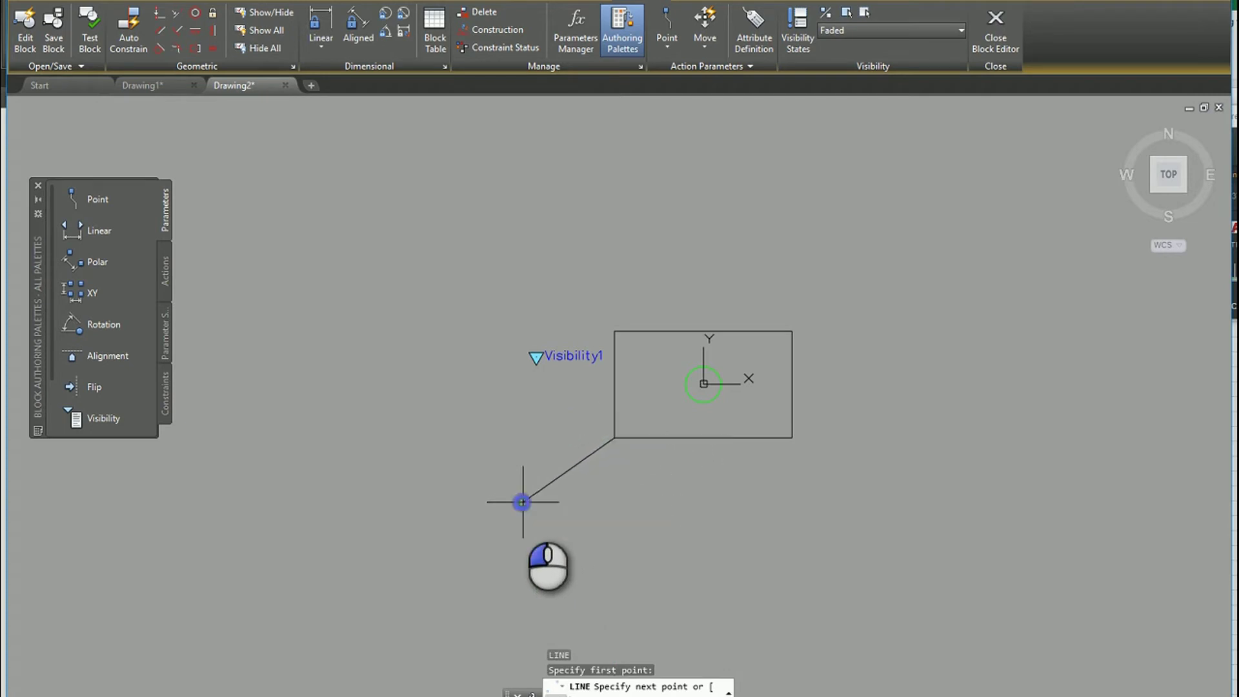
pyautogui.press('Return')
pyautogui.press('Escape')
pyautogui.press('Escape')
pyautogui.press('Escape')
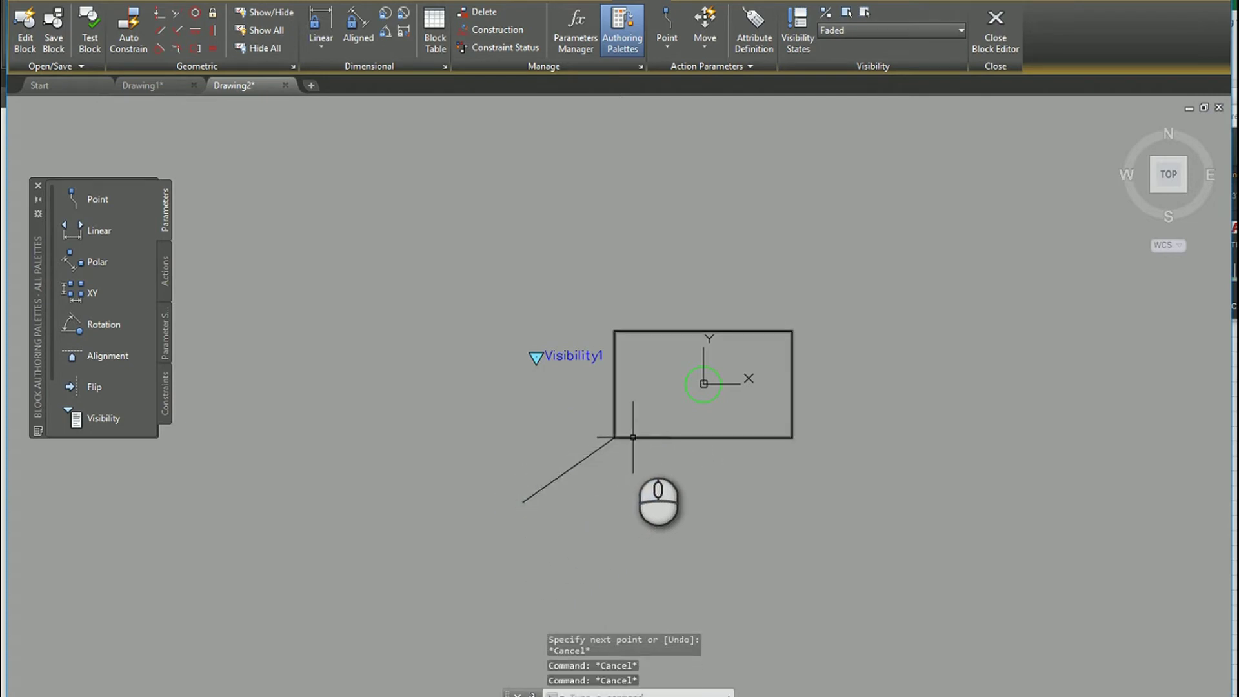
pyautogui.rightClick(633, 438)
pyautogui.press('Escape')
# Copy the rectangle and green circle to sit directly above the original.
pyautogui.write('co')
pyautogui.press('Return')
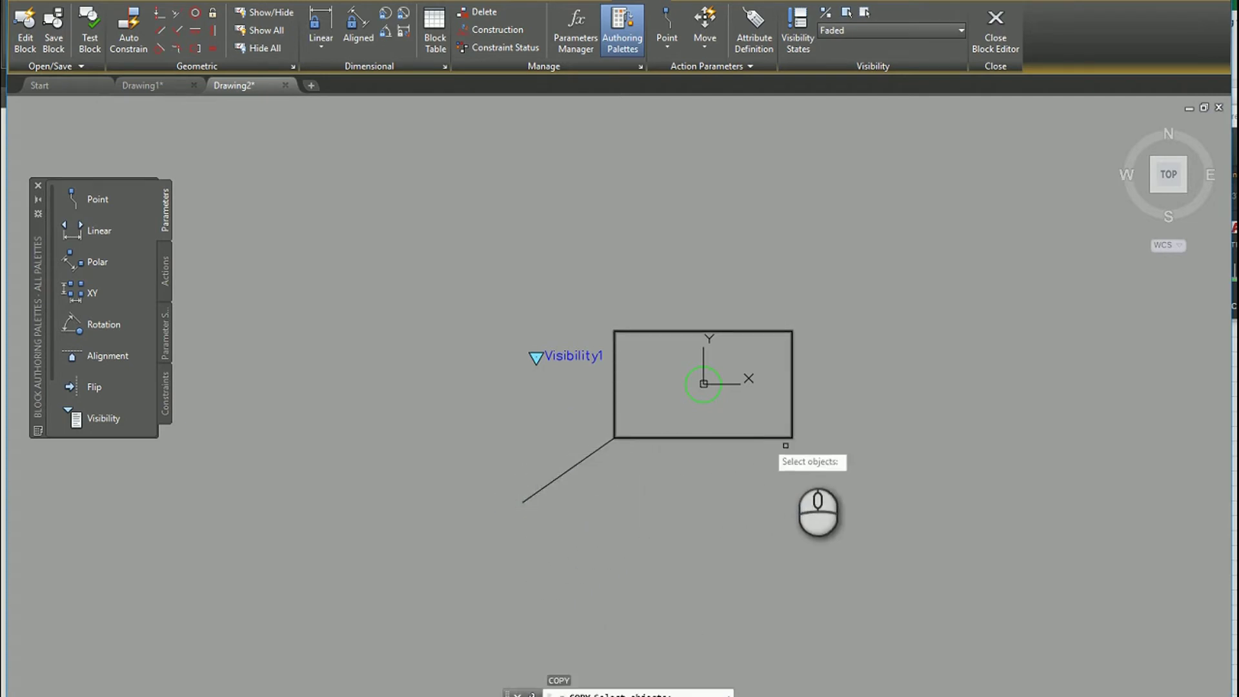
pyautogui.click(823, 455)
pyautogui.click(682, 300)
pyautogui.rightClick(851, 393)
pyautogui.click(852, 393)
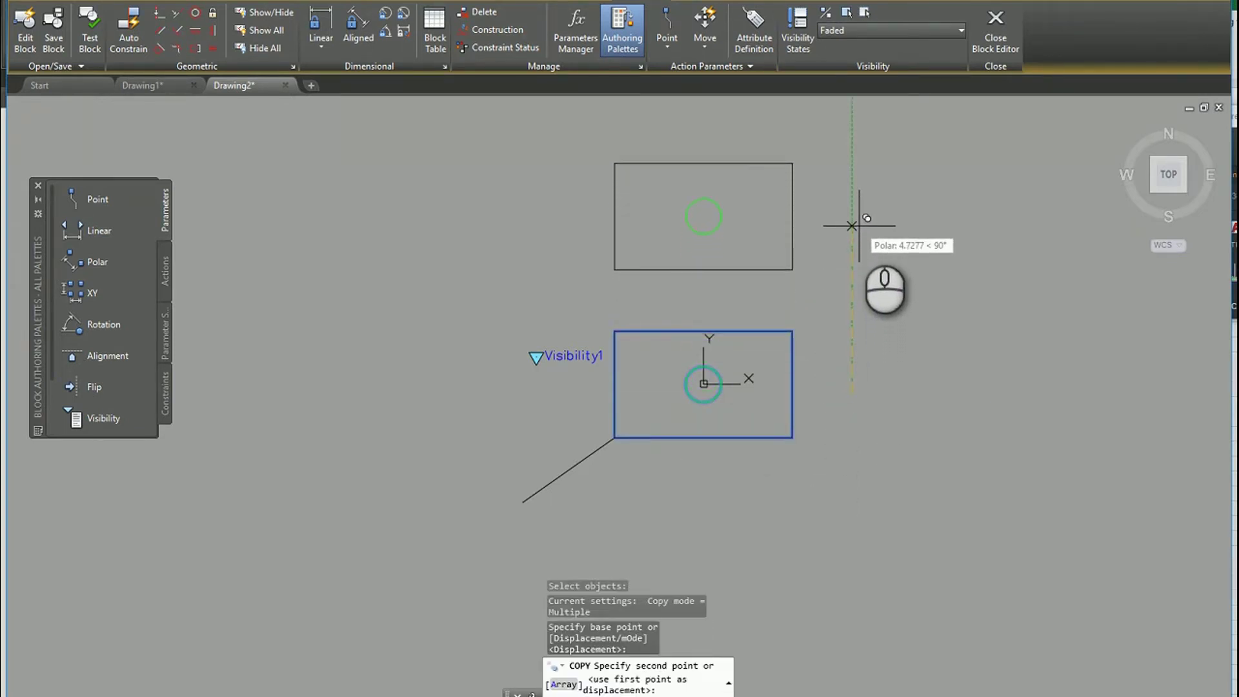
pyautogui.click(858, 225)
pyautogui.press('Escape')
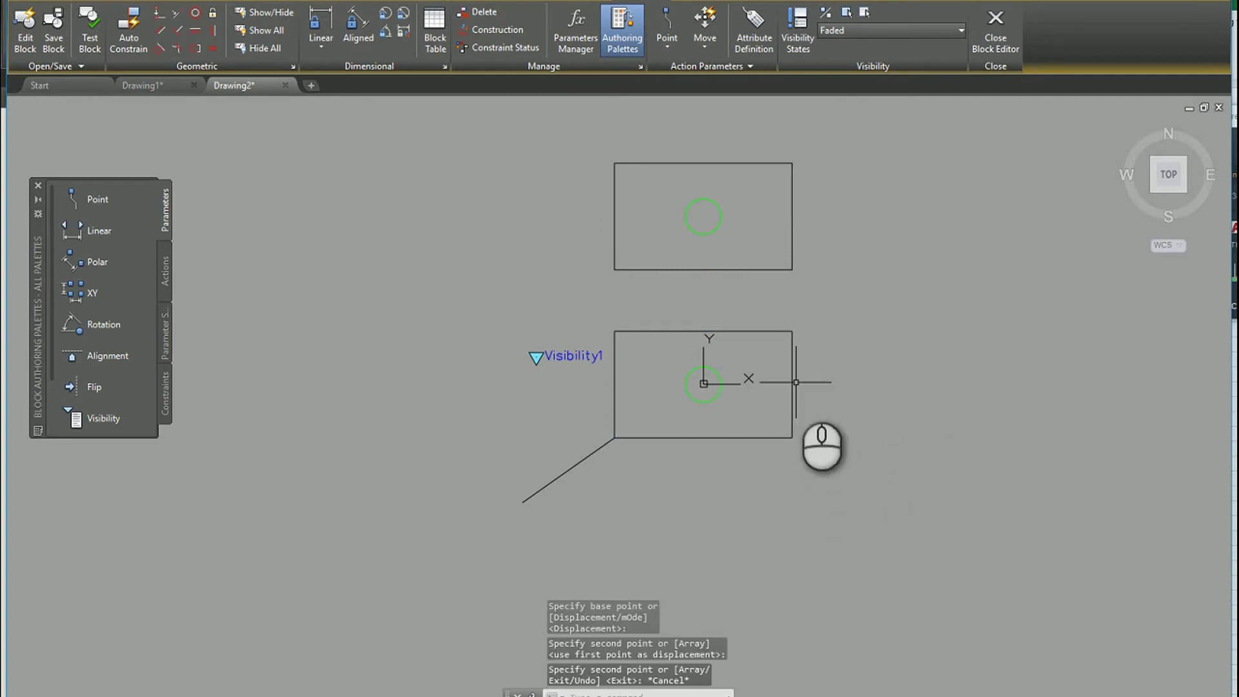
pyautogui.click(773, 278)
# Make the lower original rectangle and green circle invisible in the Faded state.
pyautogui.click(656, 225)
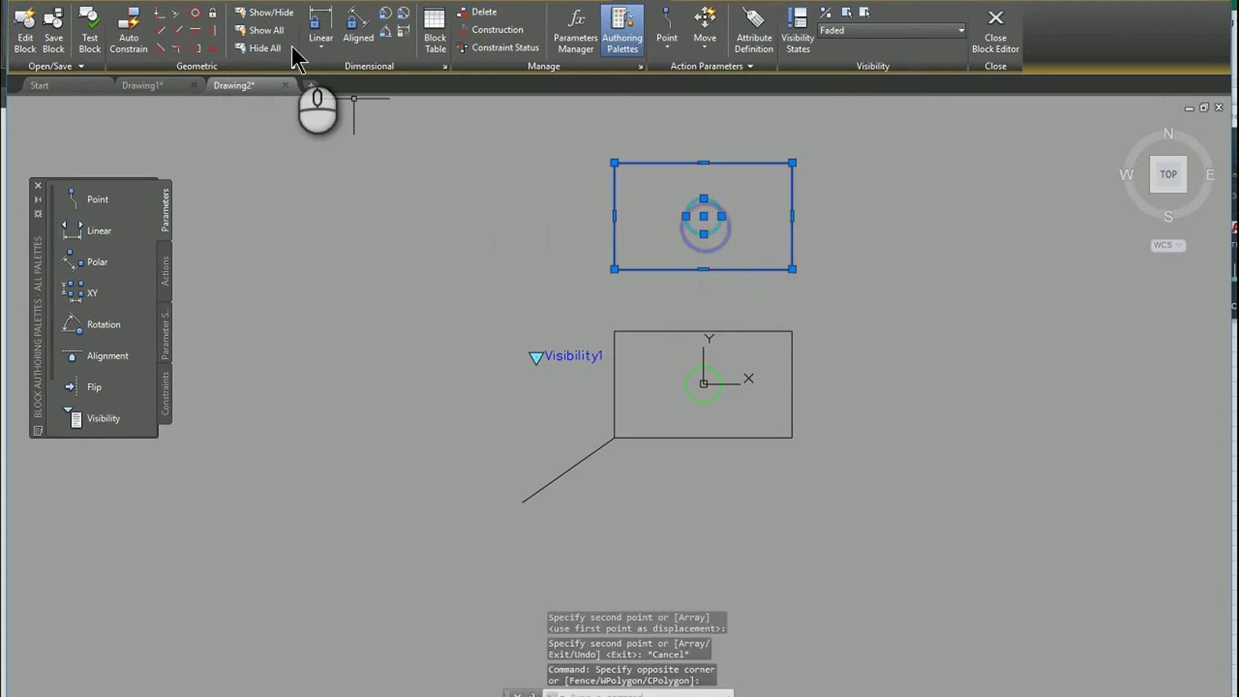
pyautogui.click(252, 12)
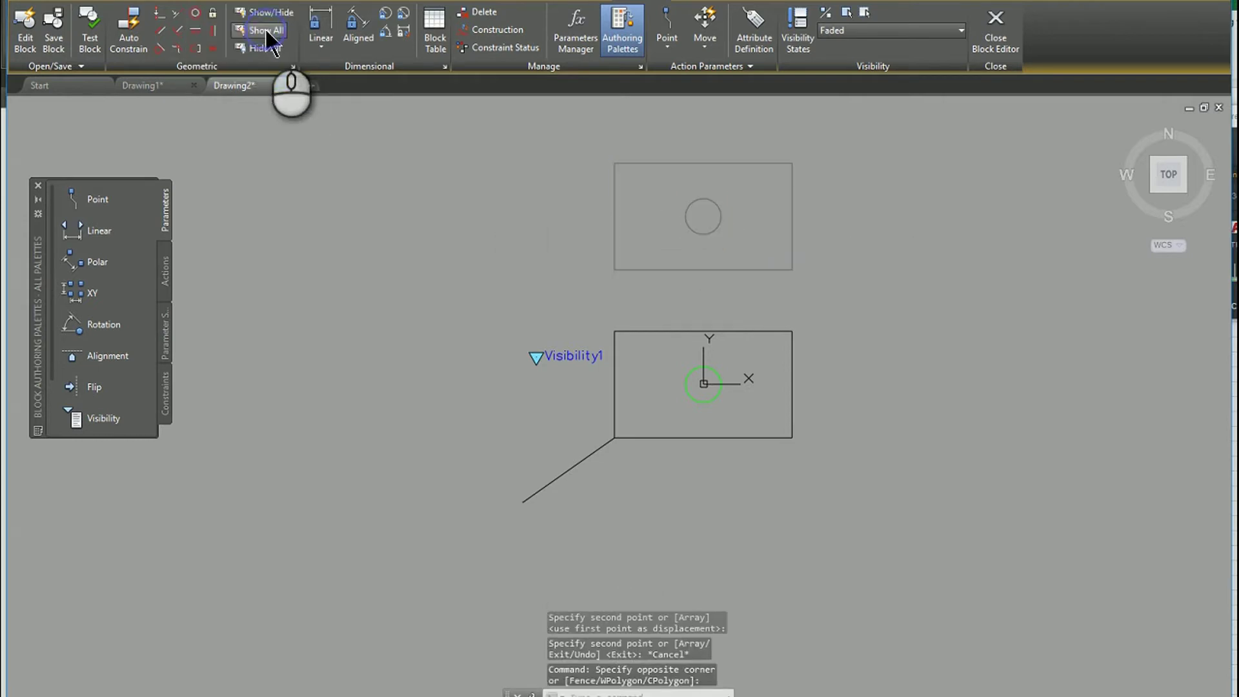
pyautogui.press('Escape')
pyautogui.press('Escape')
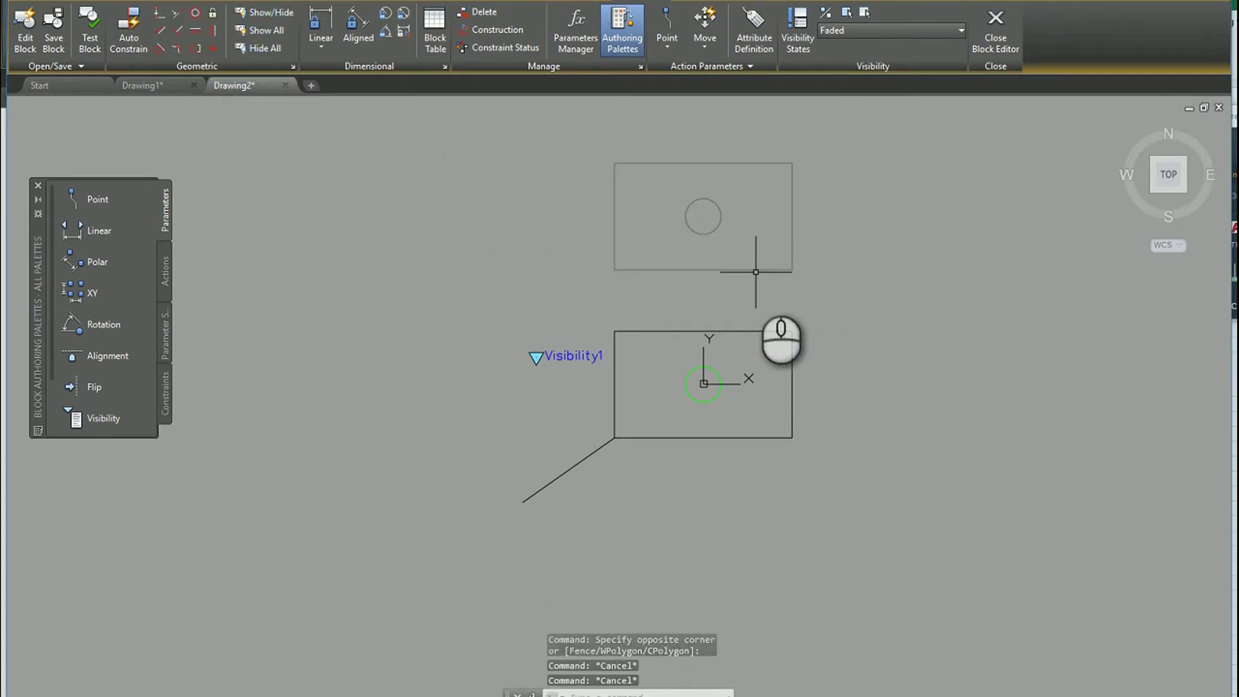
pyautogui.rightClick(717, 393)
pyautogui.click(717, 444)
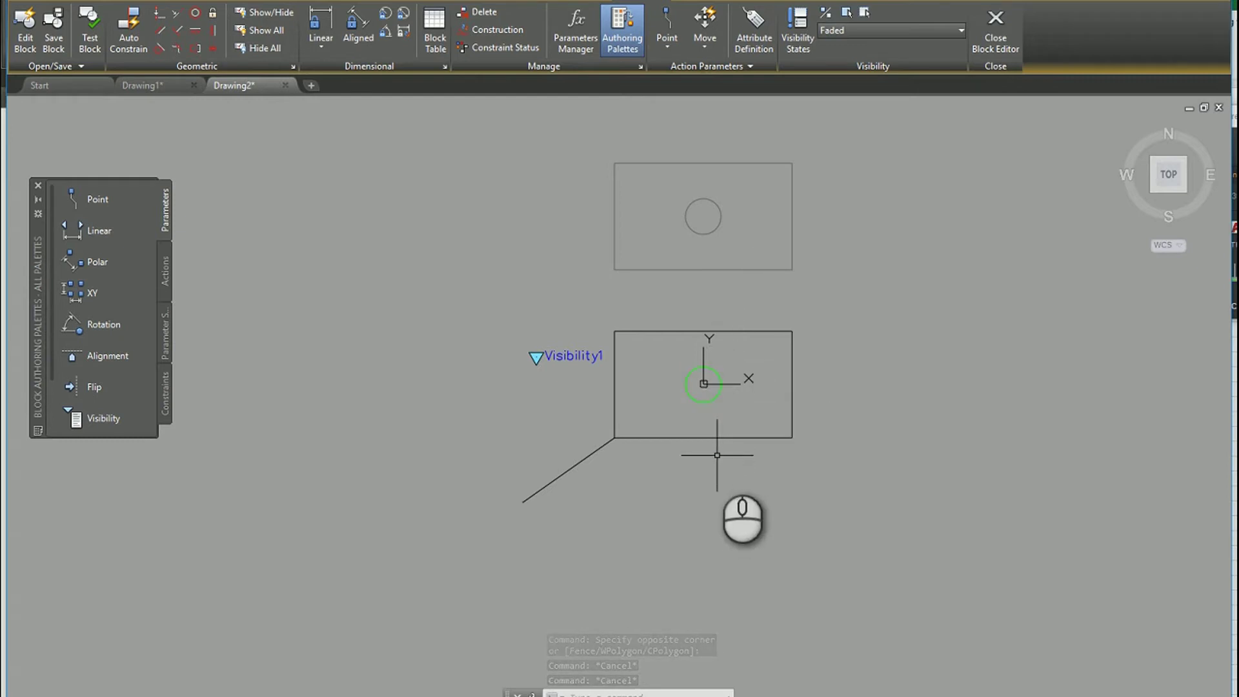
pyautogui.click(717, 455)
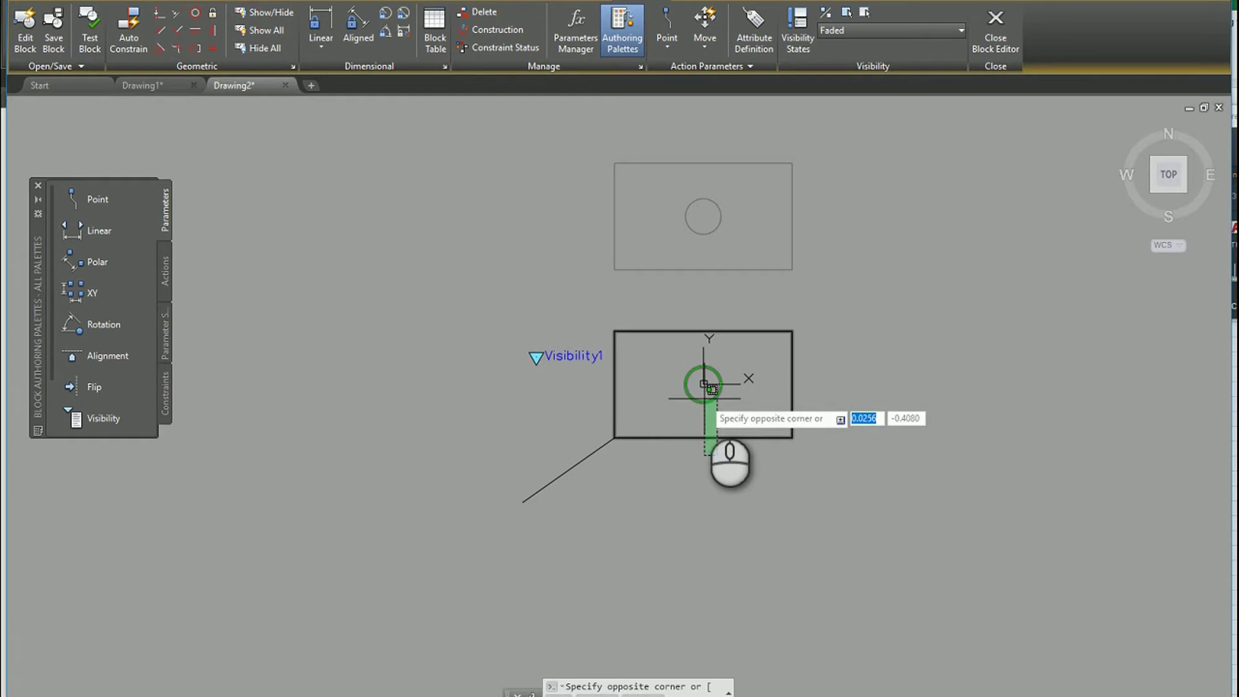
pyautogui.click(704, 387)
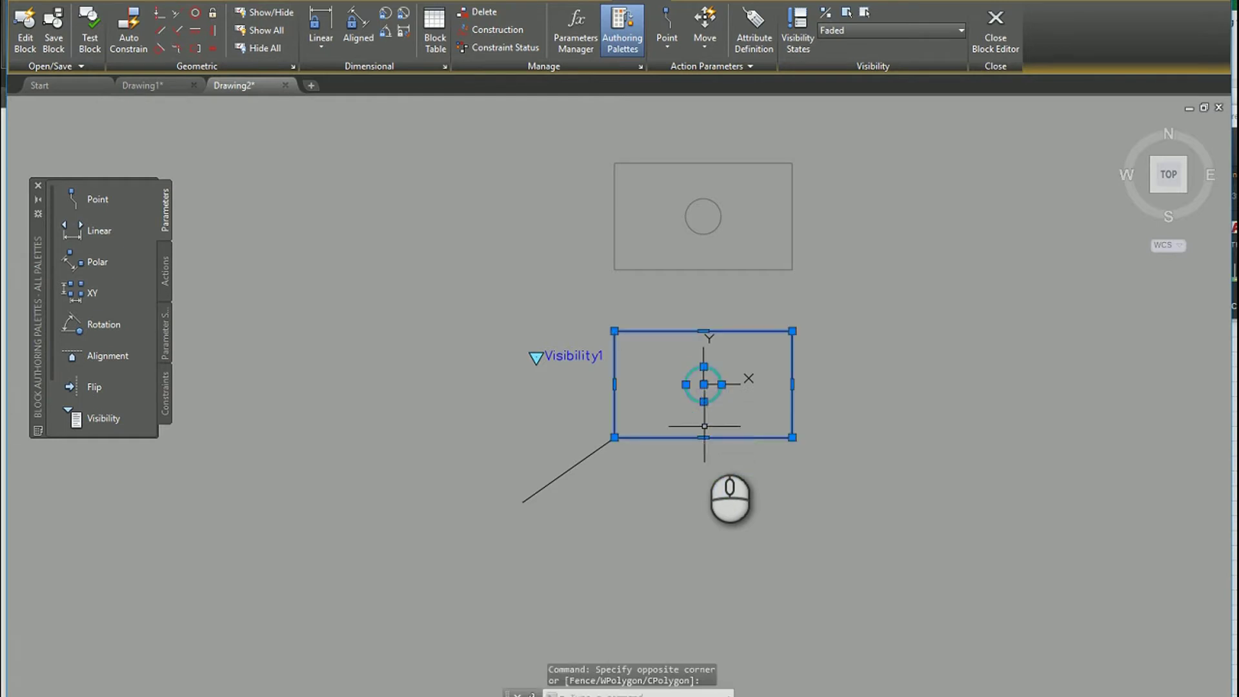
pyautogui.click(865, 12)
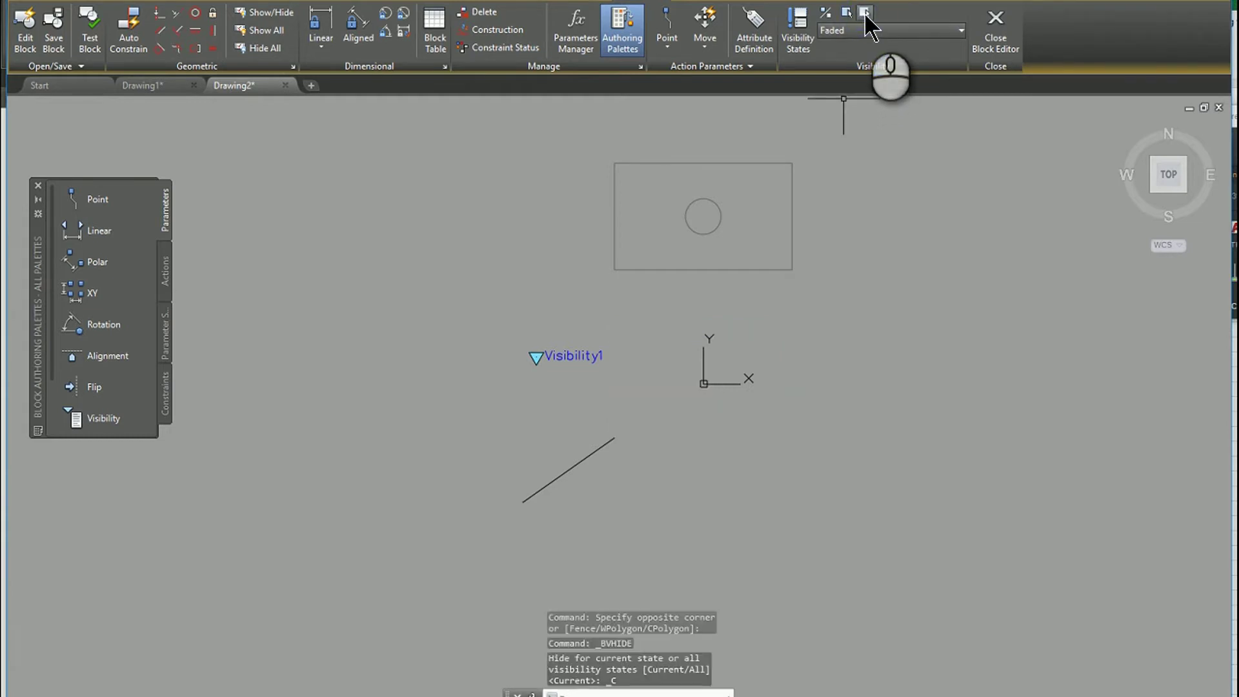
pyautogui.press('Escape')
pyautogui.press('Escape')
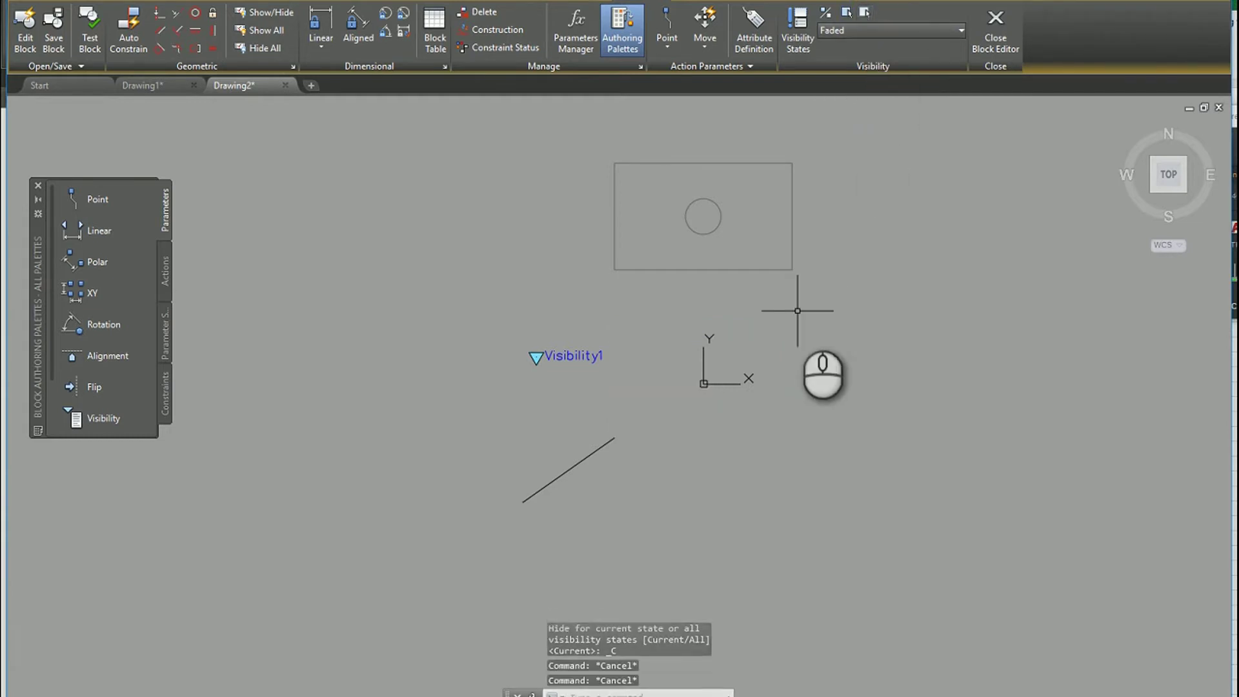
pyautogui.write('m')
pyautogui.press('Return')
# Move the upper copy down so its lower-left corner lands on the diagonal line's end.
pyautogui.click(768, 288)
pyautogui.click(685, 227)
pyautogui.rightClick(650, 269)
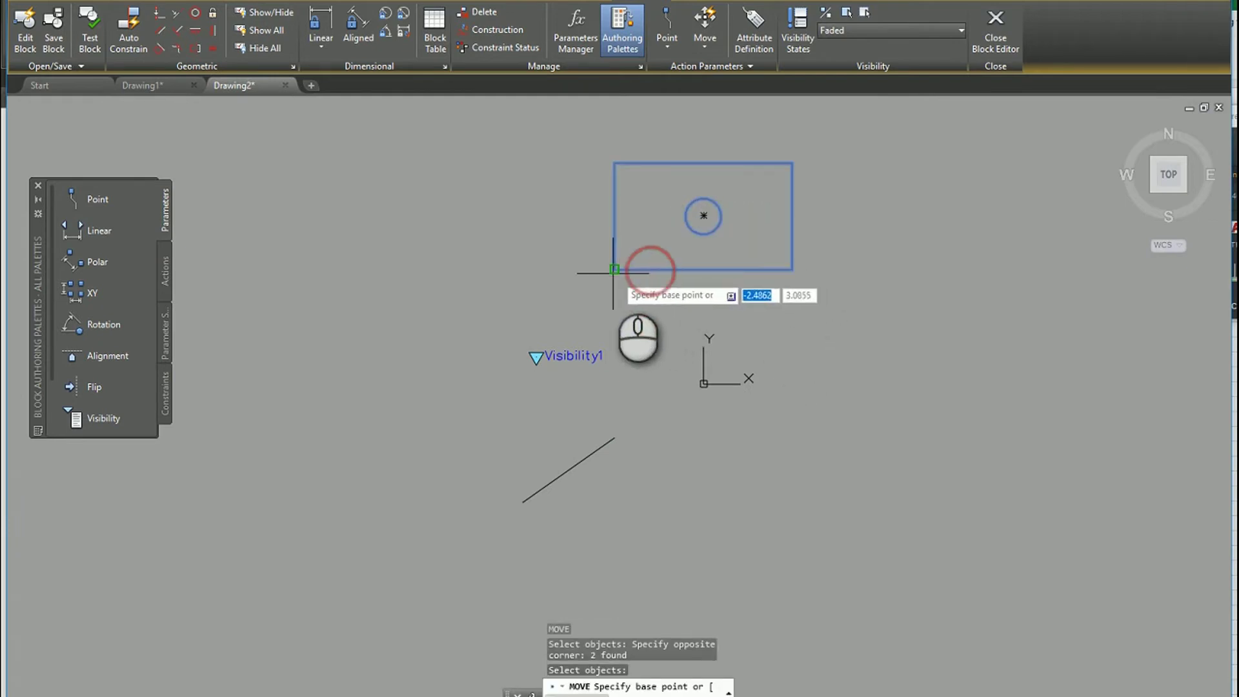
pyautogui.click(612, 273)
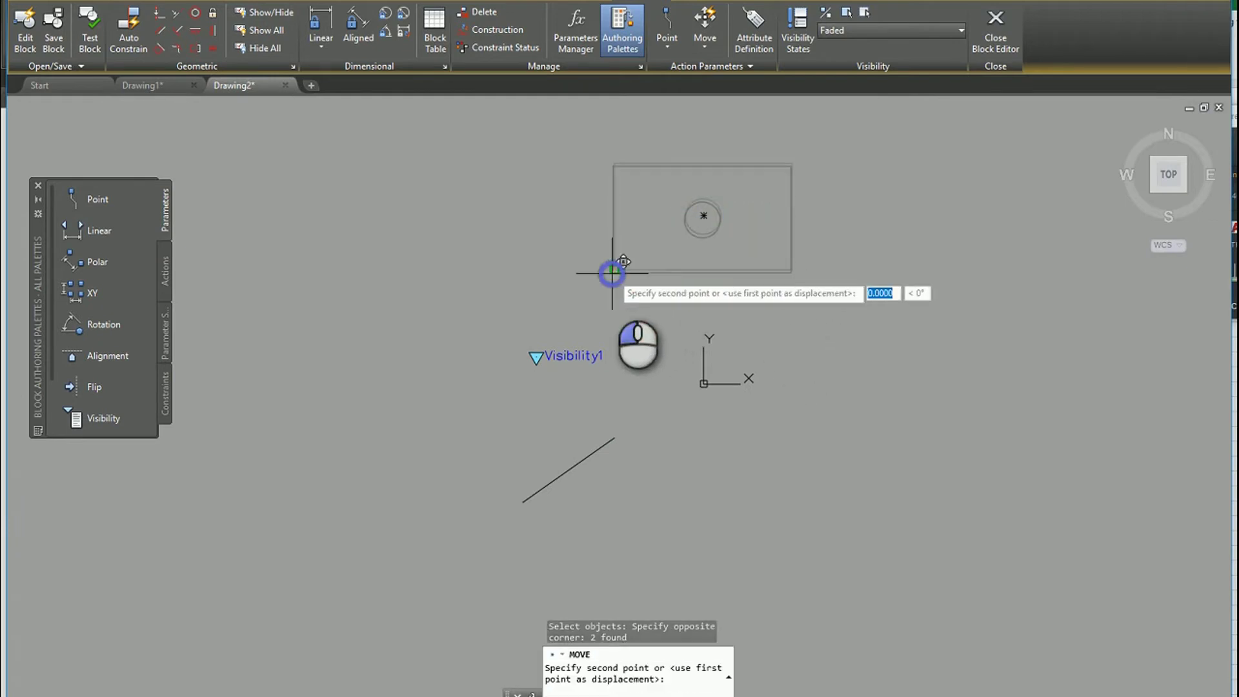
pyautogui.click(614, 437)
pyautogui.press('Escape')
pyautogui.press('Escape')
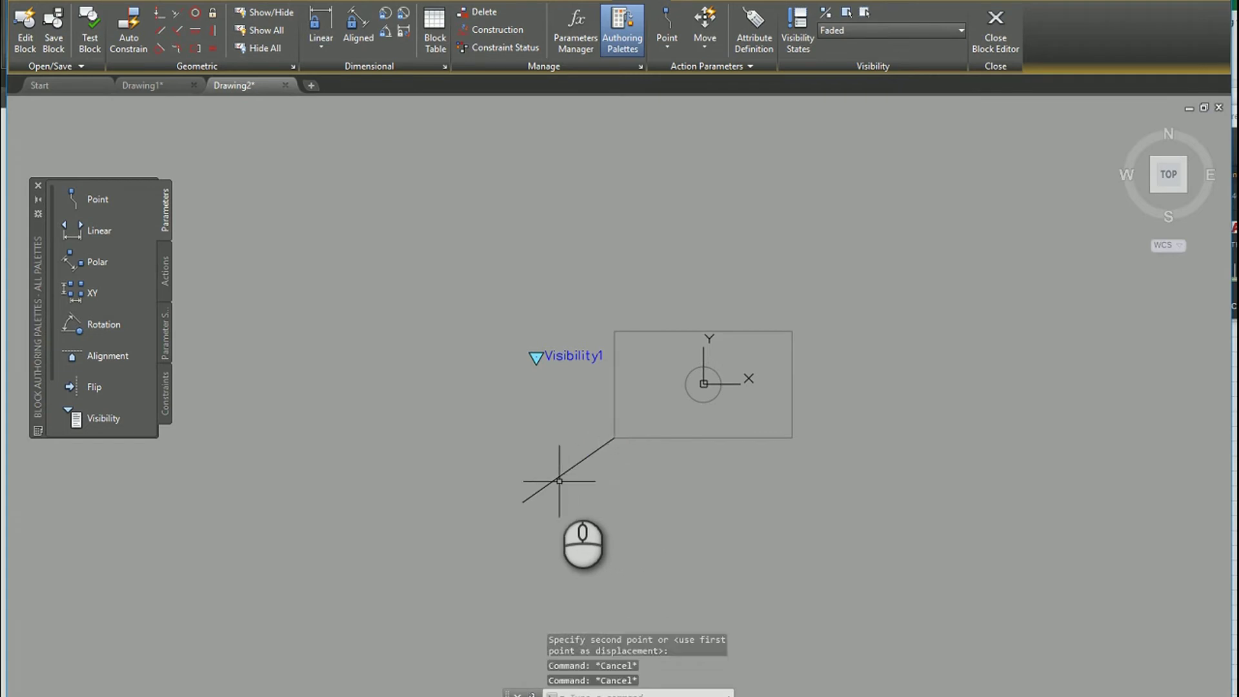
# Toggle Visibility Mode on and off to check the hidden objects, then inspect the rectangle and circle.
pyautogui.click(557, 480)
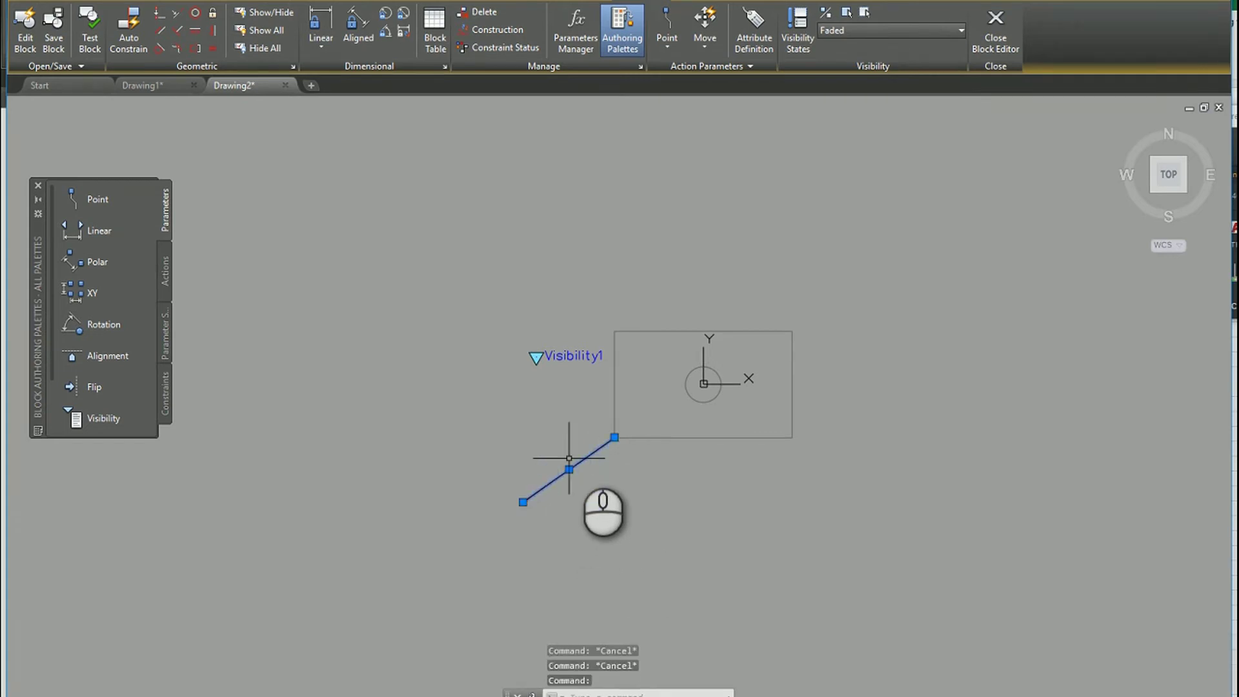
pyautogui.click(827, 13)
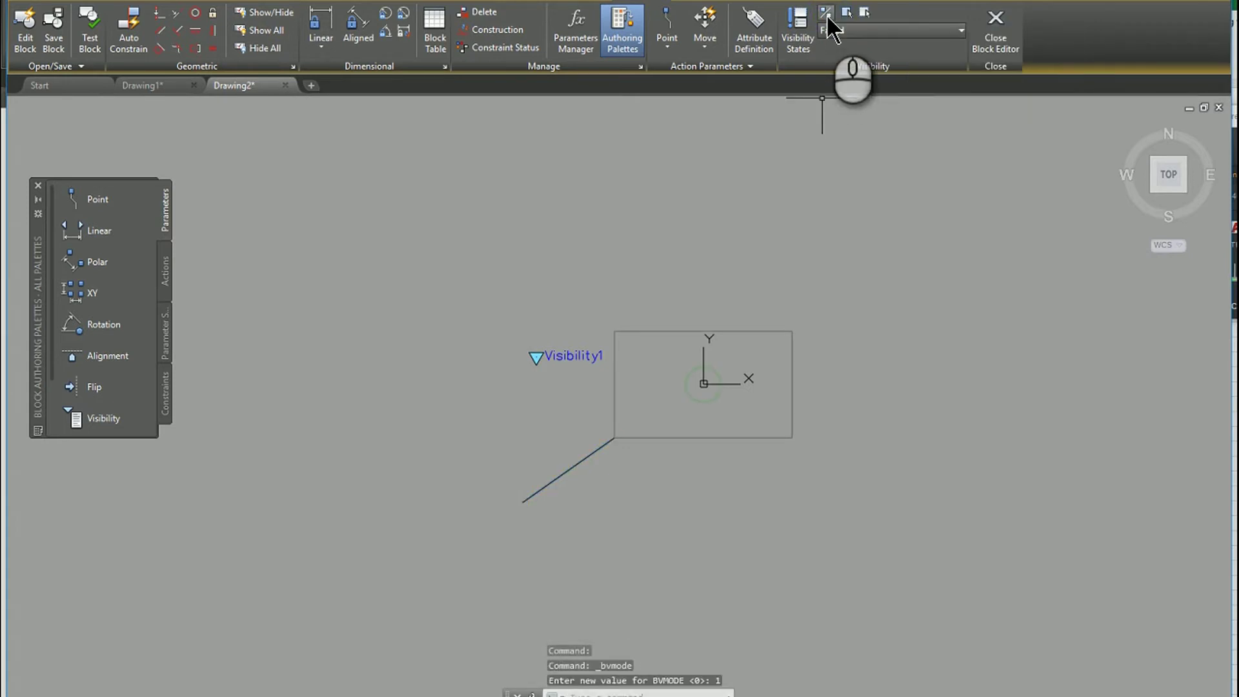
pyautogui.click(826, 13)
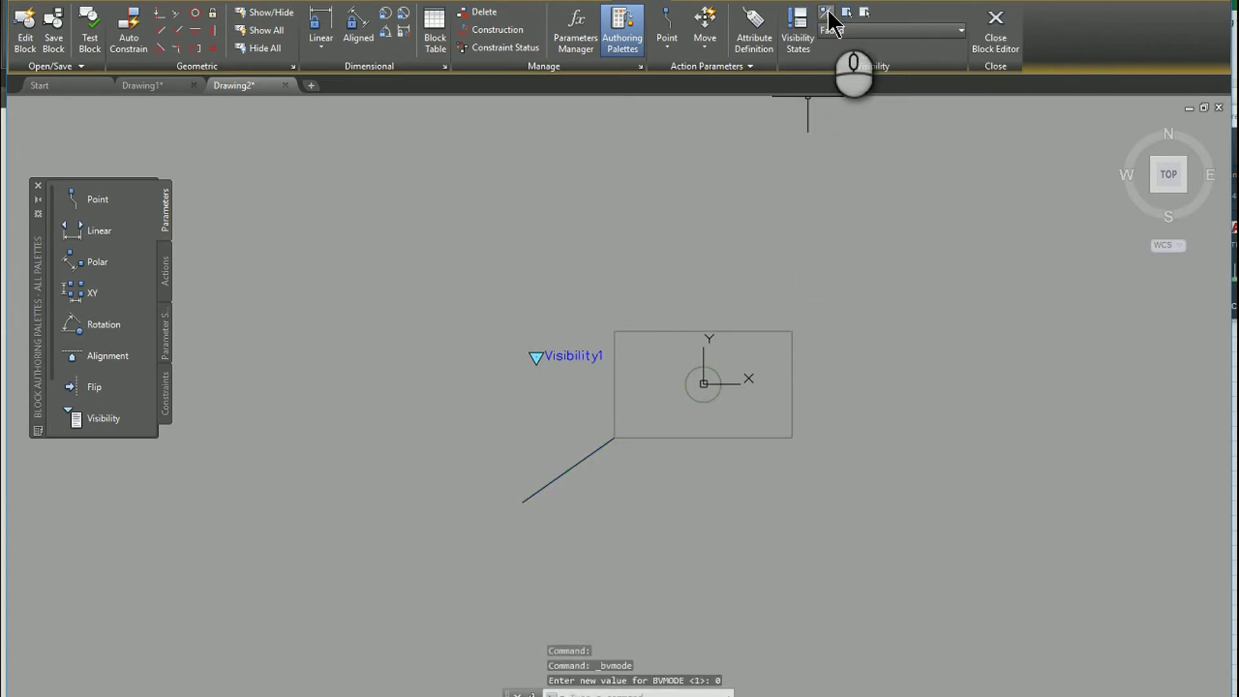
pyautogui.click(717, 439)
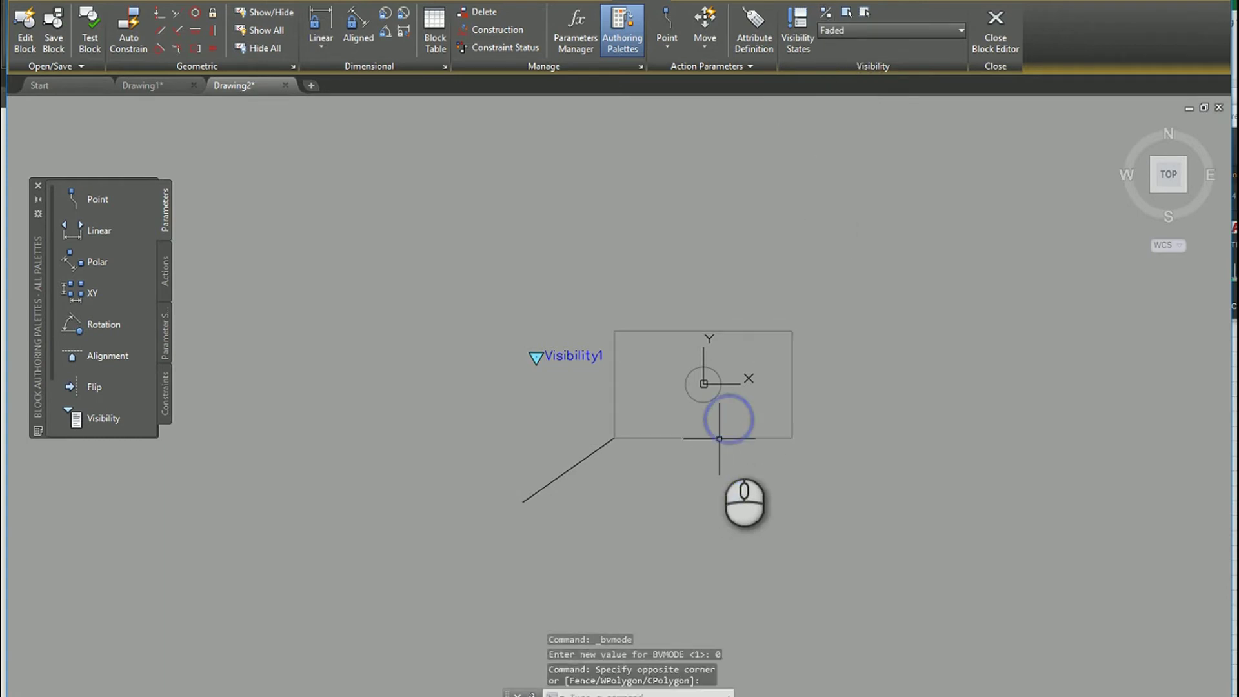
pyautogui.click(717, 440)
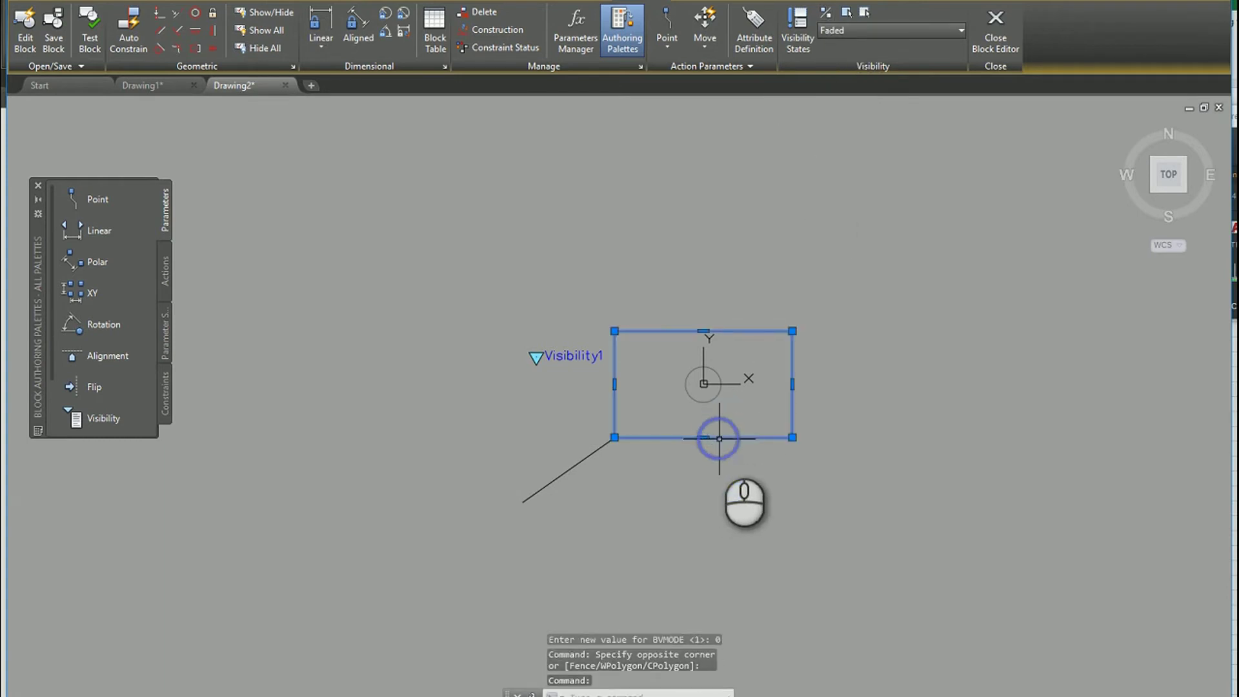
pyautogui.click(714, 395)
pyautogui.press('Escape')
pyautogui.press('Escape')
pyautogui.press('Escape')
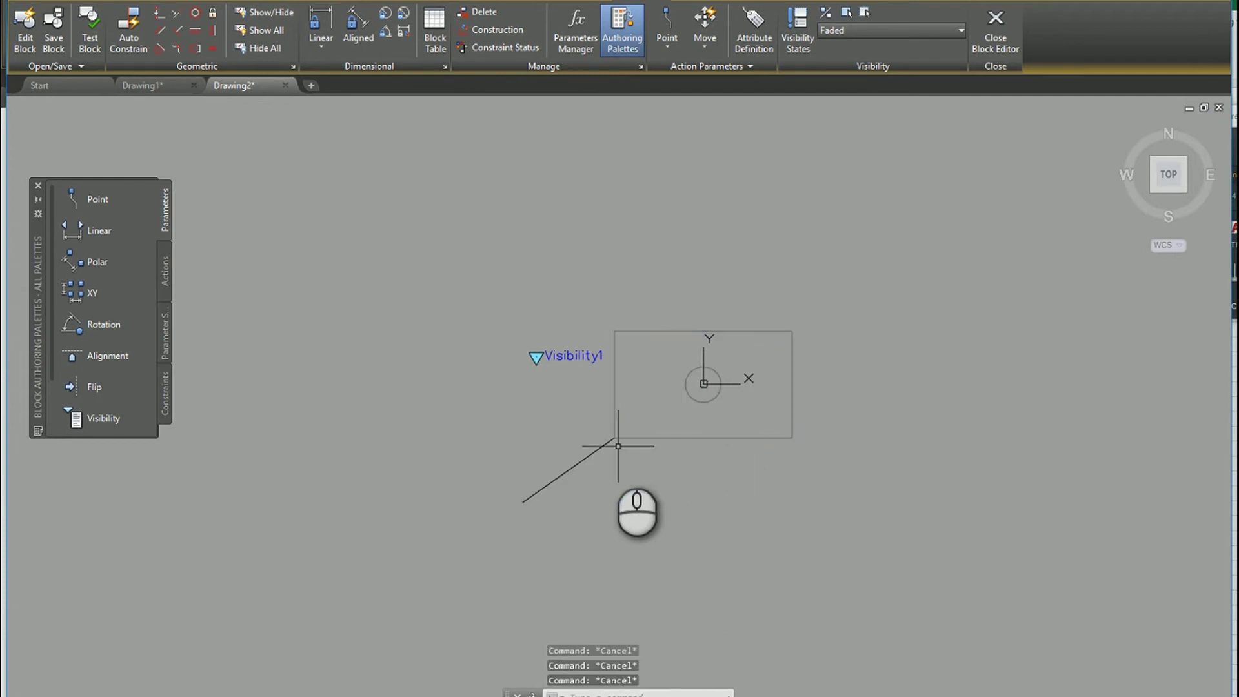
pyautogui.click(858, 31)
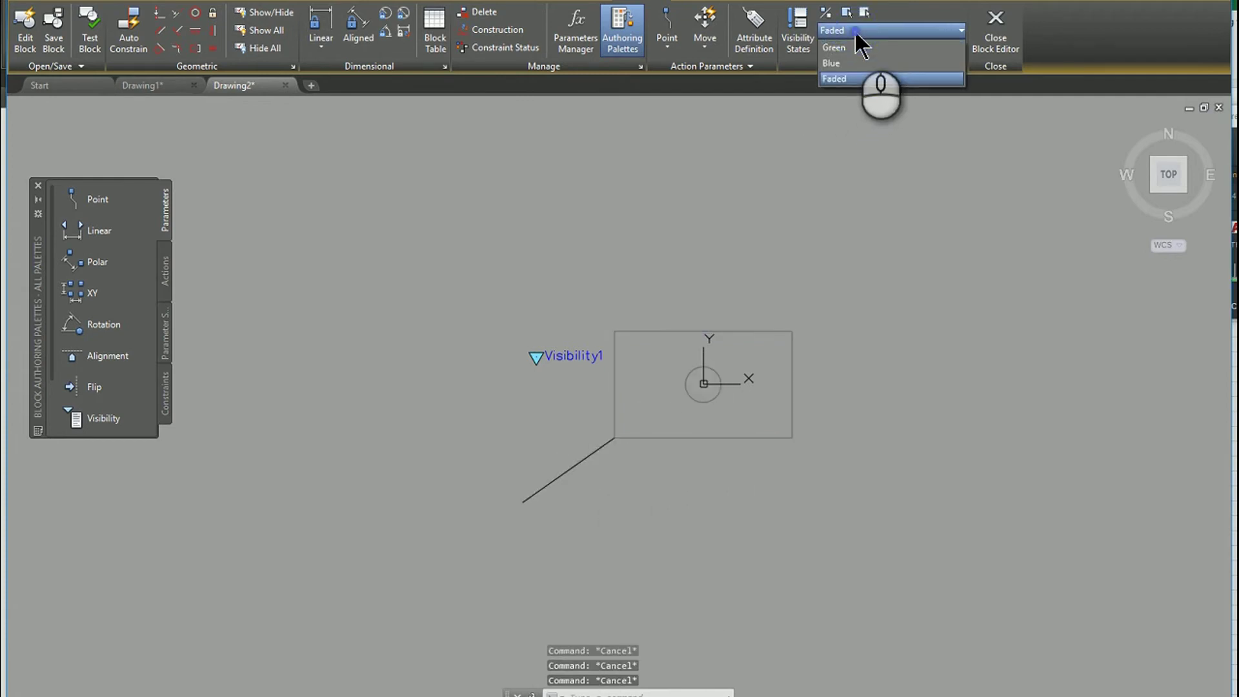
pyautogui.click(855, 46)
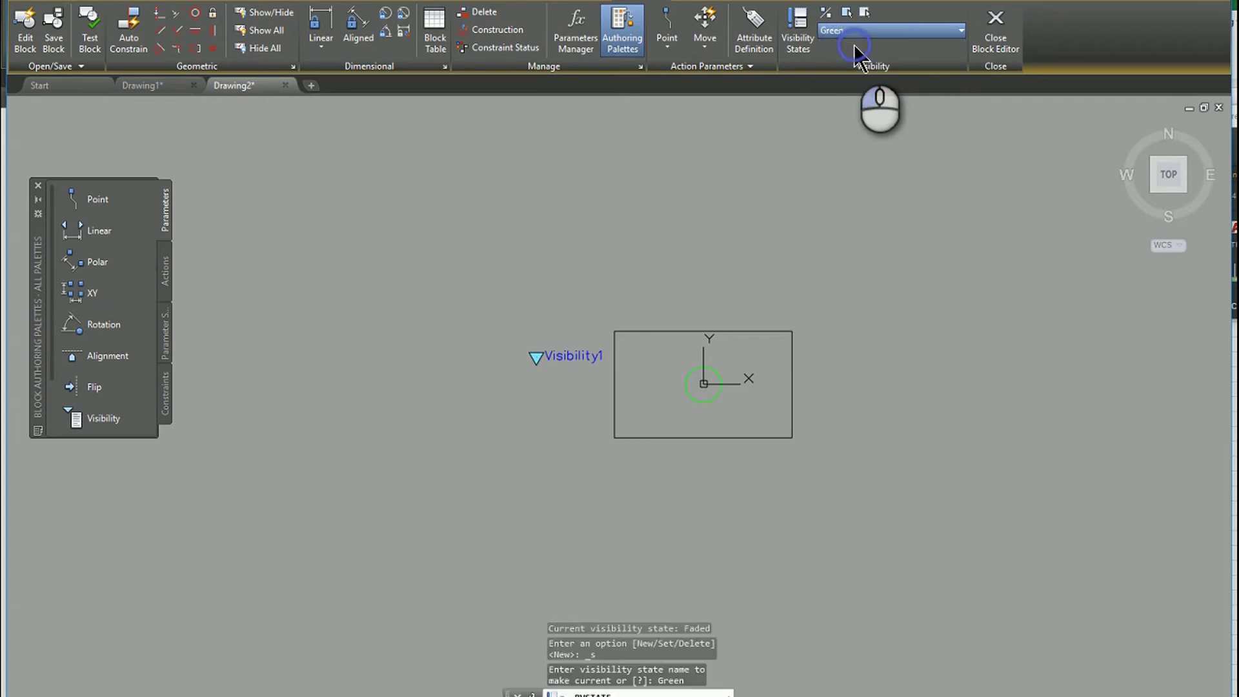
pyautogui.click(793, 379)
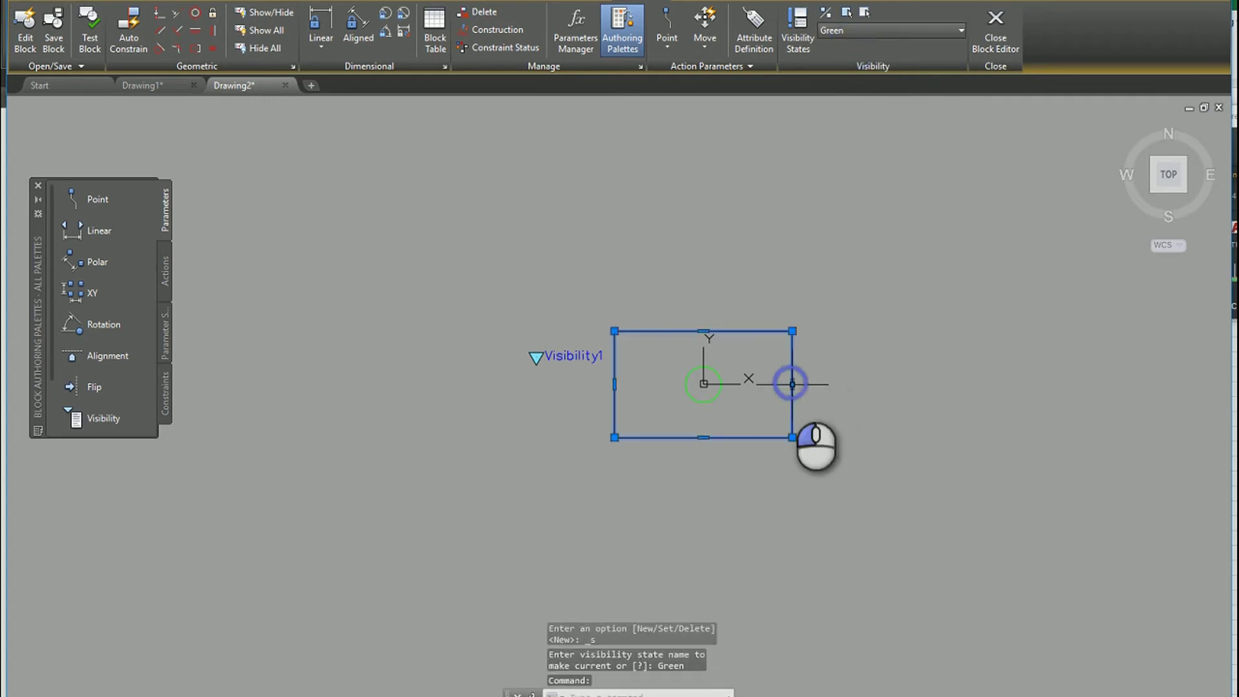
pyautogui.click(722, 384)
pyautogui.press('Escape')
pyautogui.press('Return')
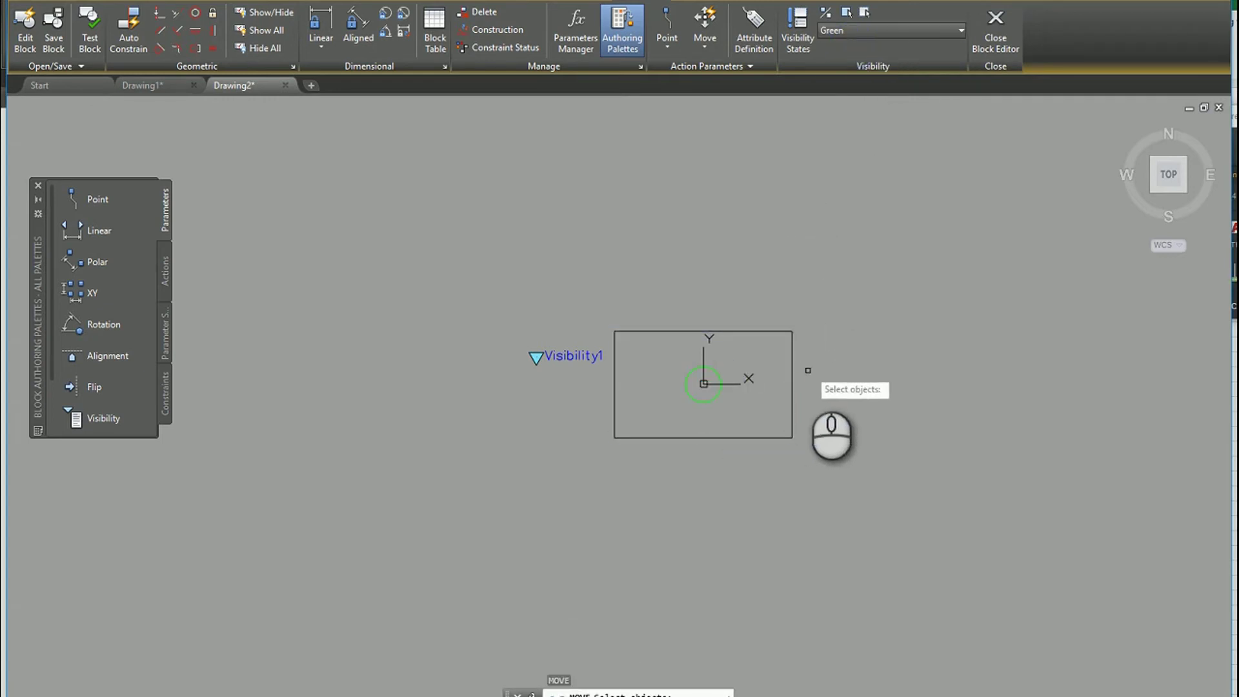
pyautogui.click(793, 381)
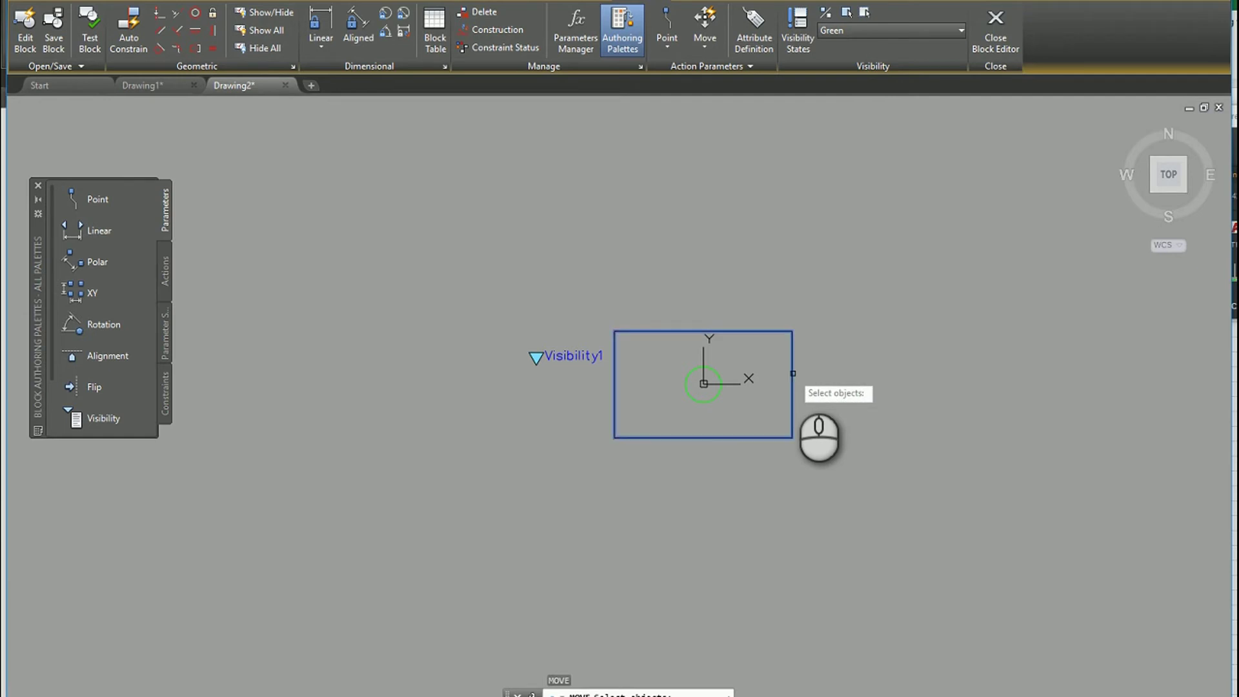
pyautogui.click(716, 378)
pyautogui.press('Return')
pyautogui.click(859, 364)
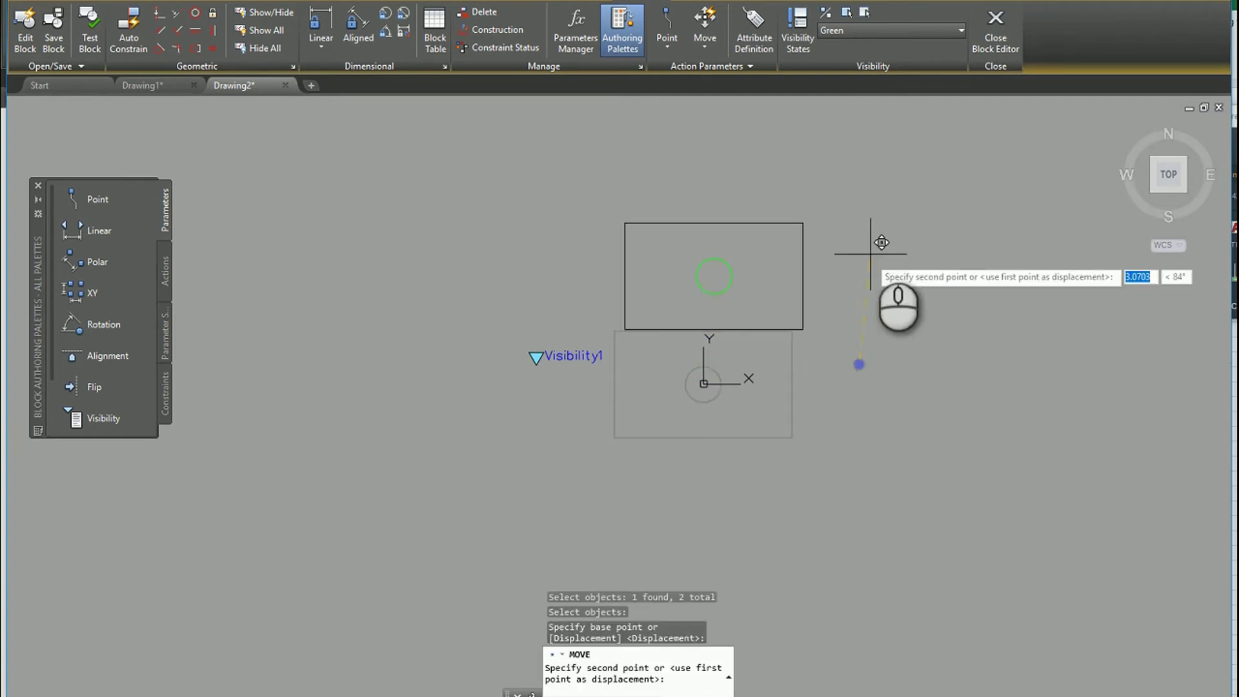
pyautogui.click(876, 231)
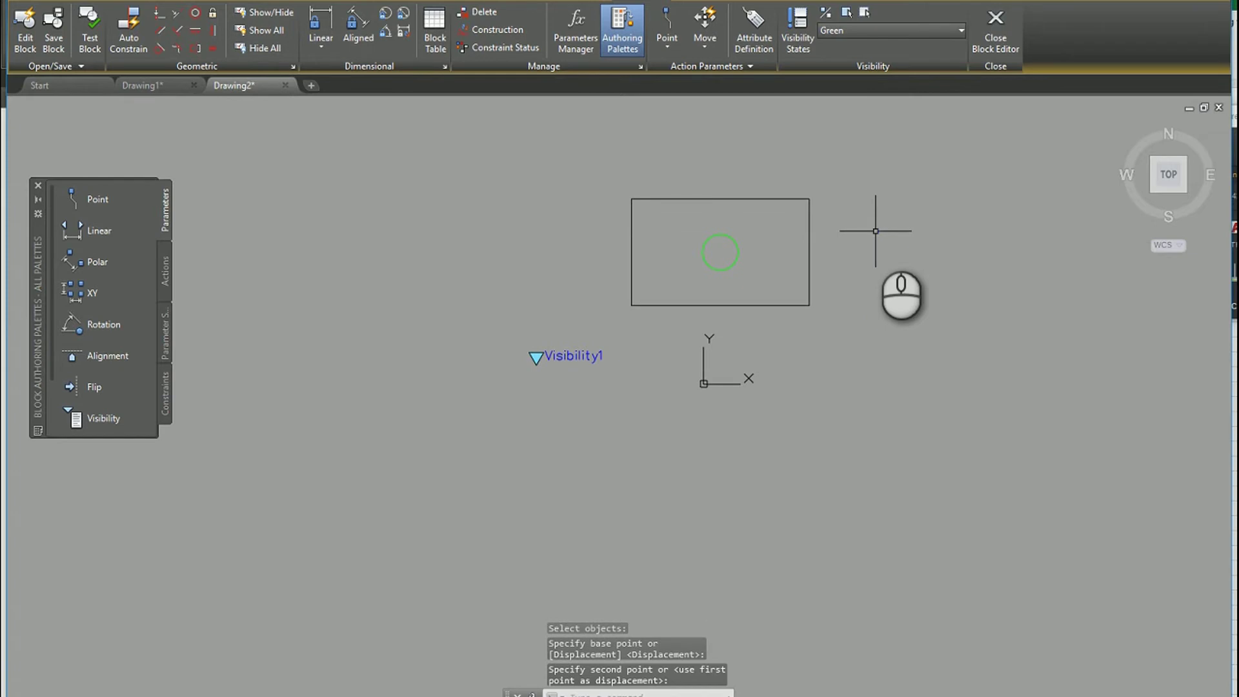
pyautogui.write('u')
pyautogui.press('Return')
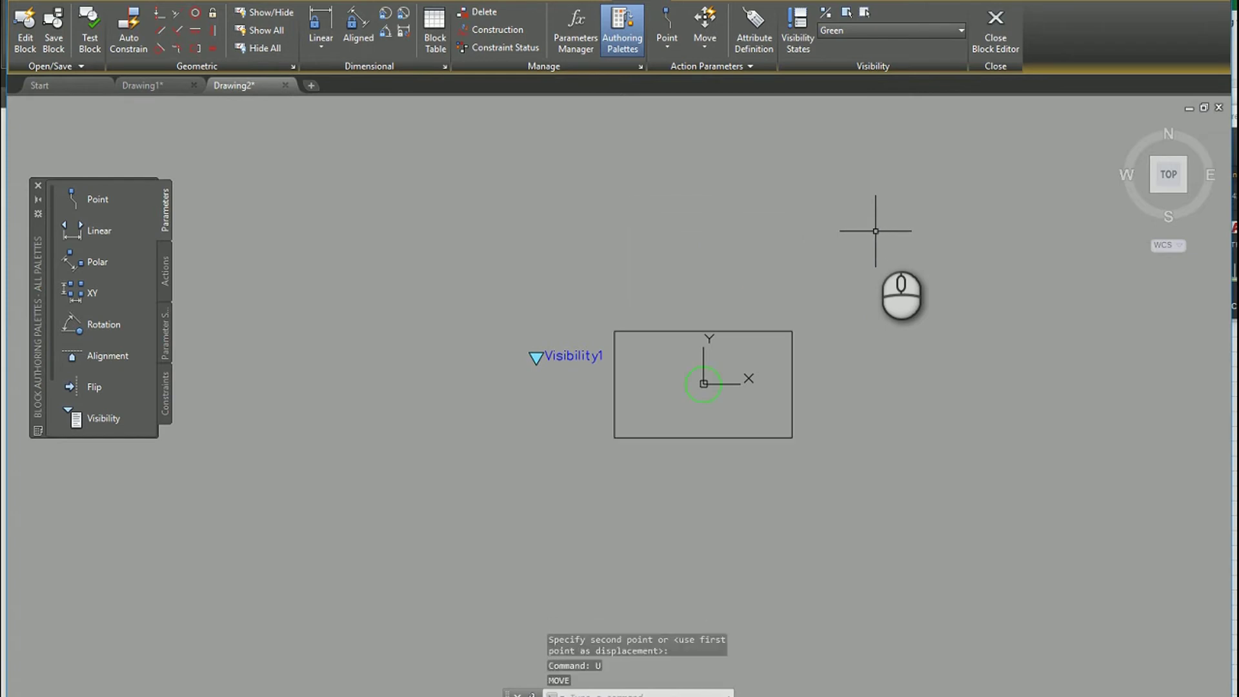
pyautogui.click(876, 31)
# Make Blue the current state and copy the green circle to the right of the block.
pyautogui.click(867, 59)
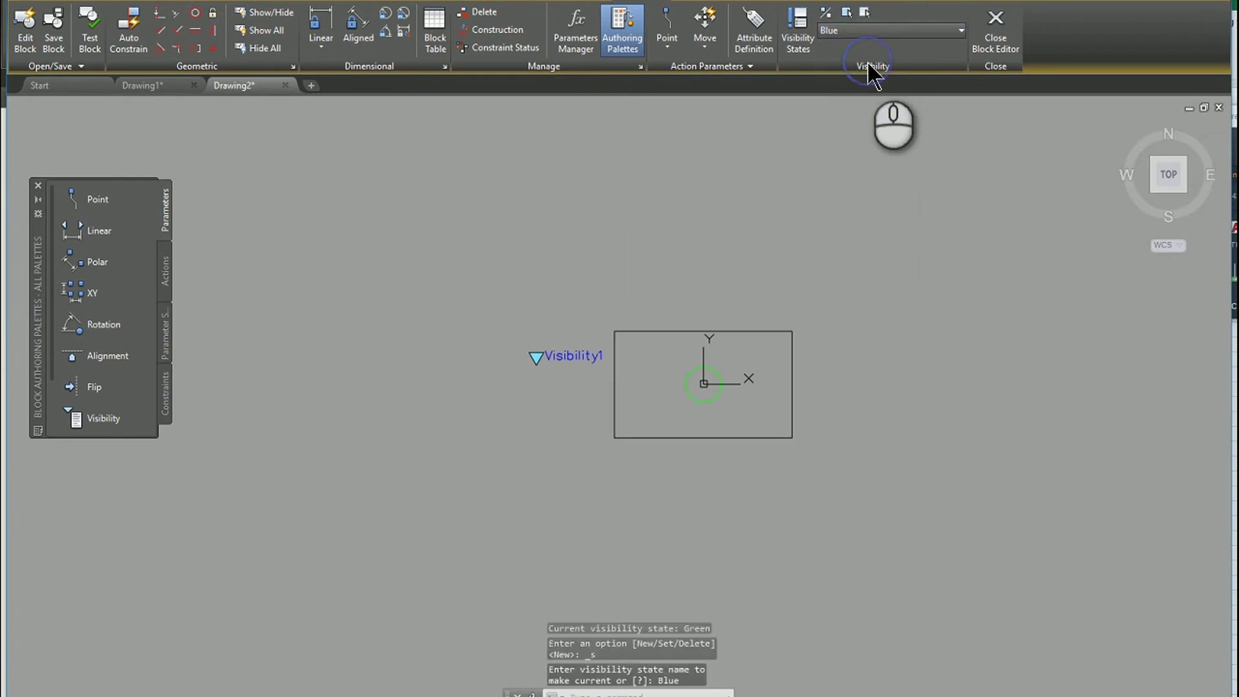
pyautogui.click(710, 400)
pyautogui.press('Escape')
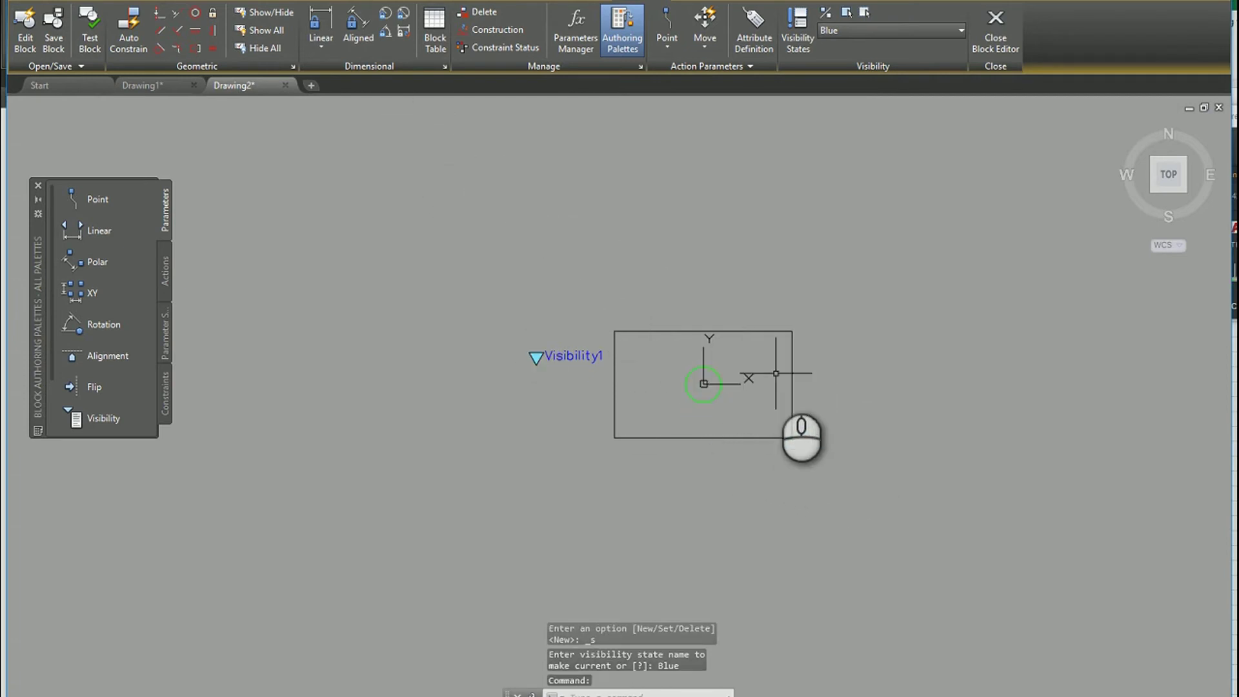
pyautogui.press('Escape')
pyautogui.press('Escape')
pyautogui.write('o')
pyautogui.press('Return')
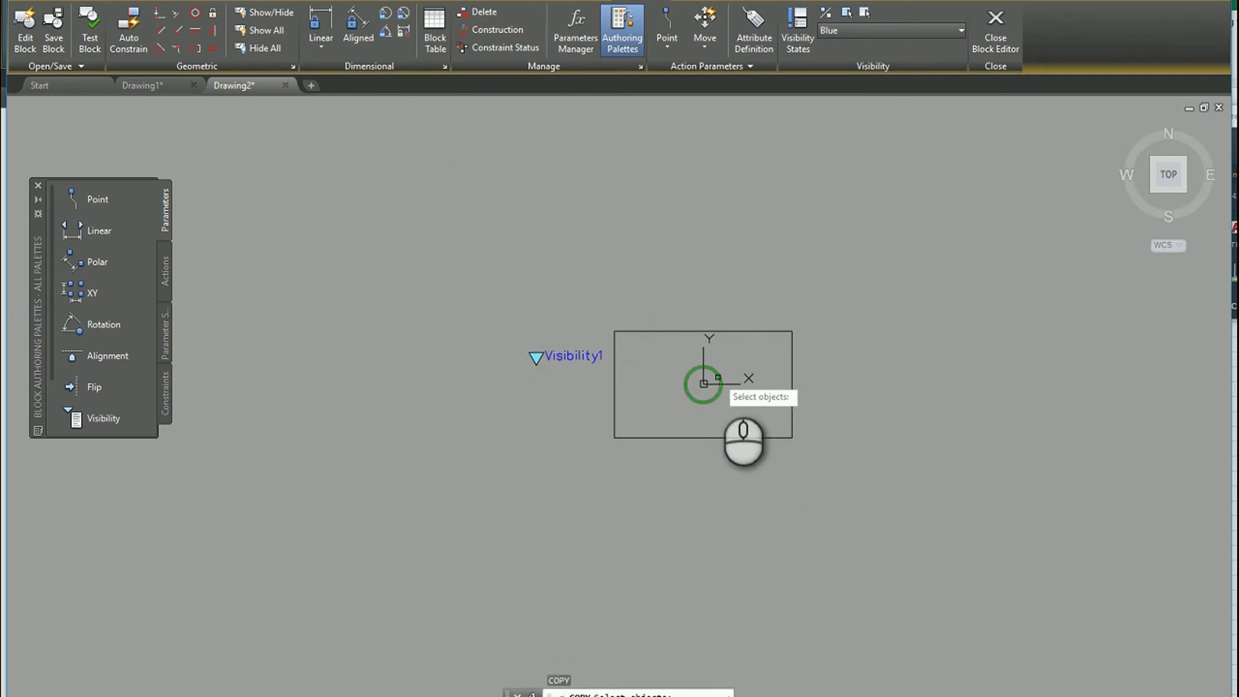
pyautogui.click(718, 376)
pyautogui.rightClick(719, 421)
pyautogui.click(701, 416)
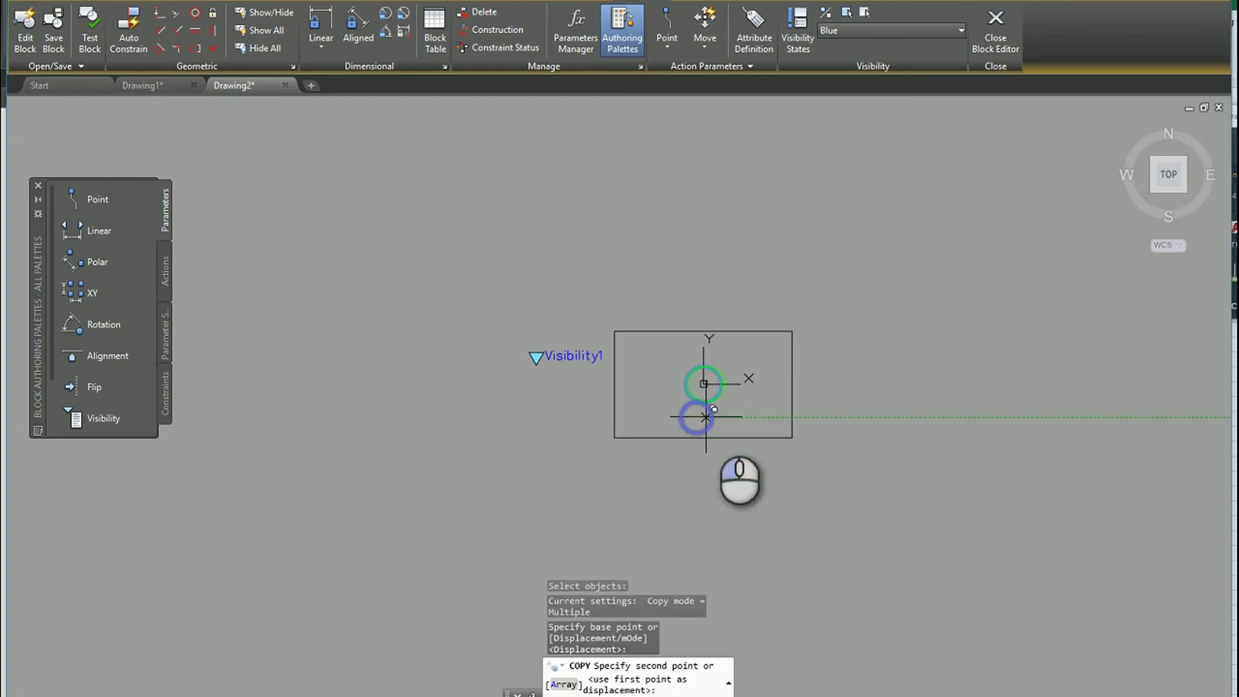
pyautogui.click(860, 416)
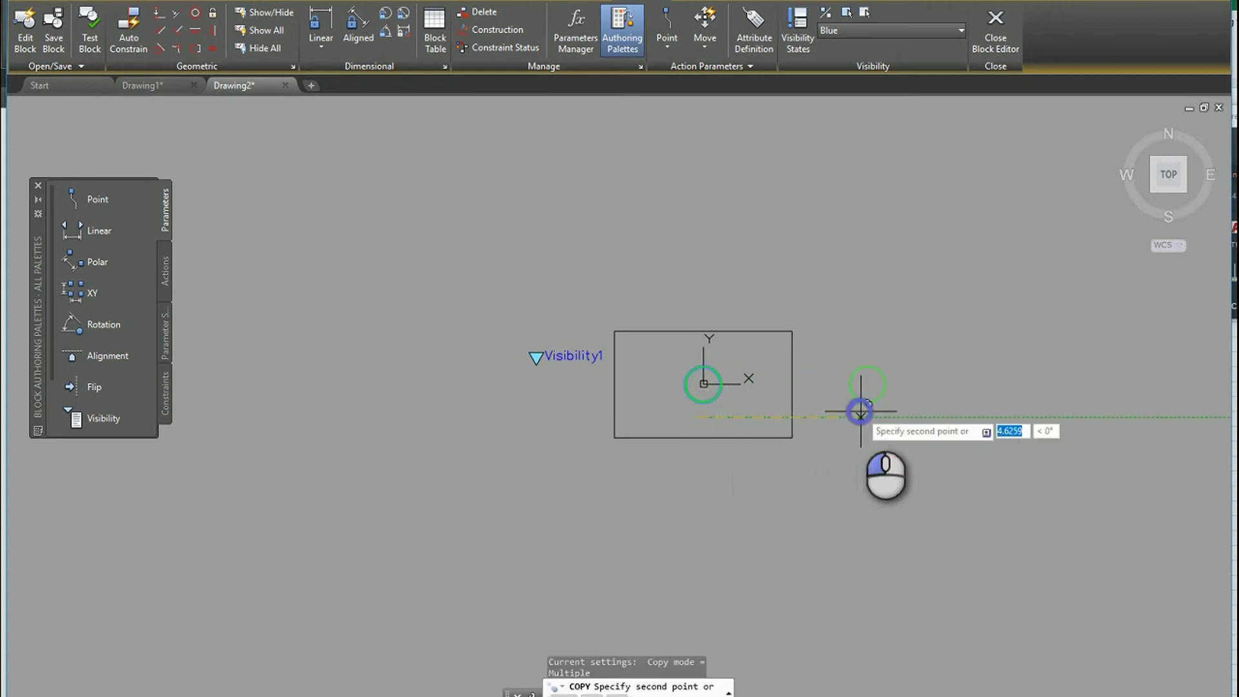
pyautogui.press('Escape')
# Make the circle copy blue and hide the green circle in the Blue state.
pyautogui.click(859, 403)
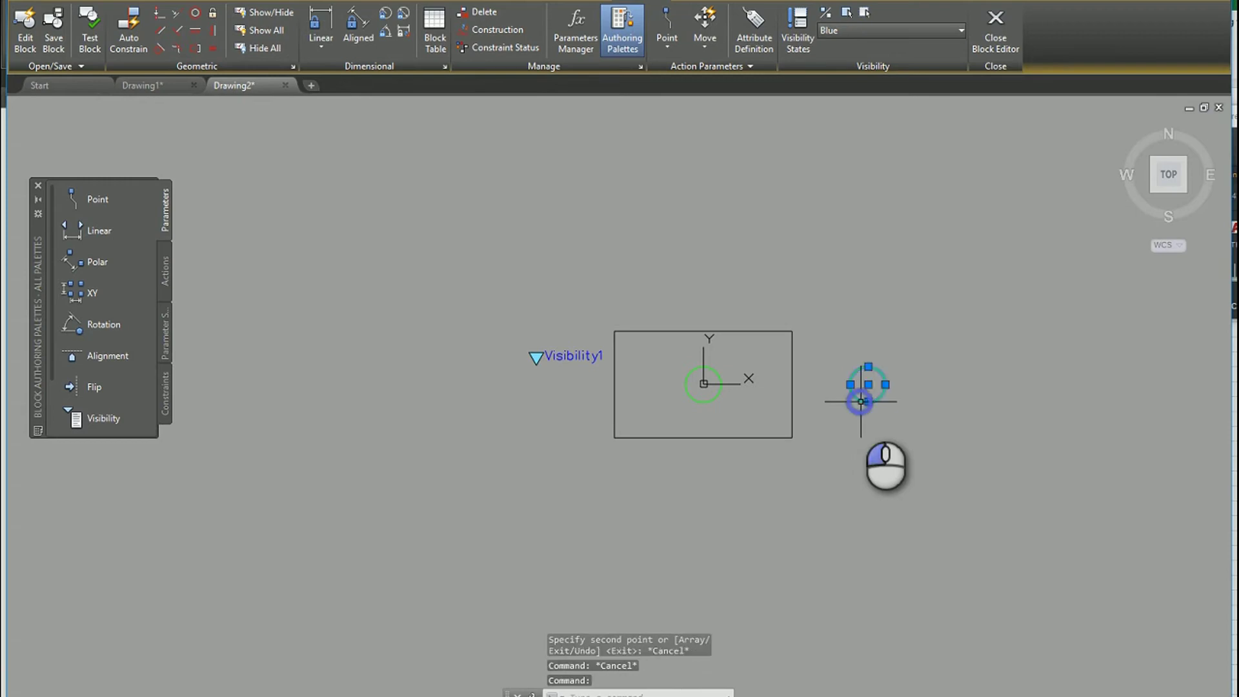
pyautogui.press('Escape')
pyautogui.press('Escape')
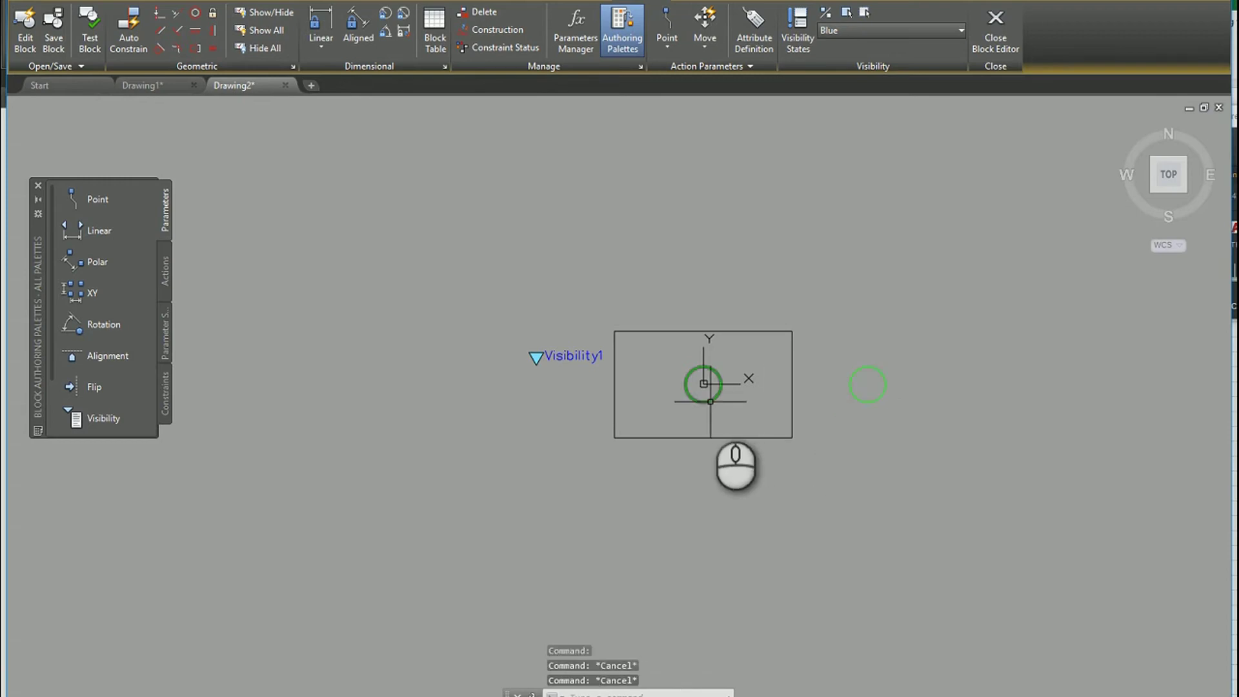
pyautogui.click(862, 403)
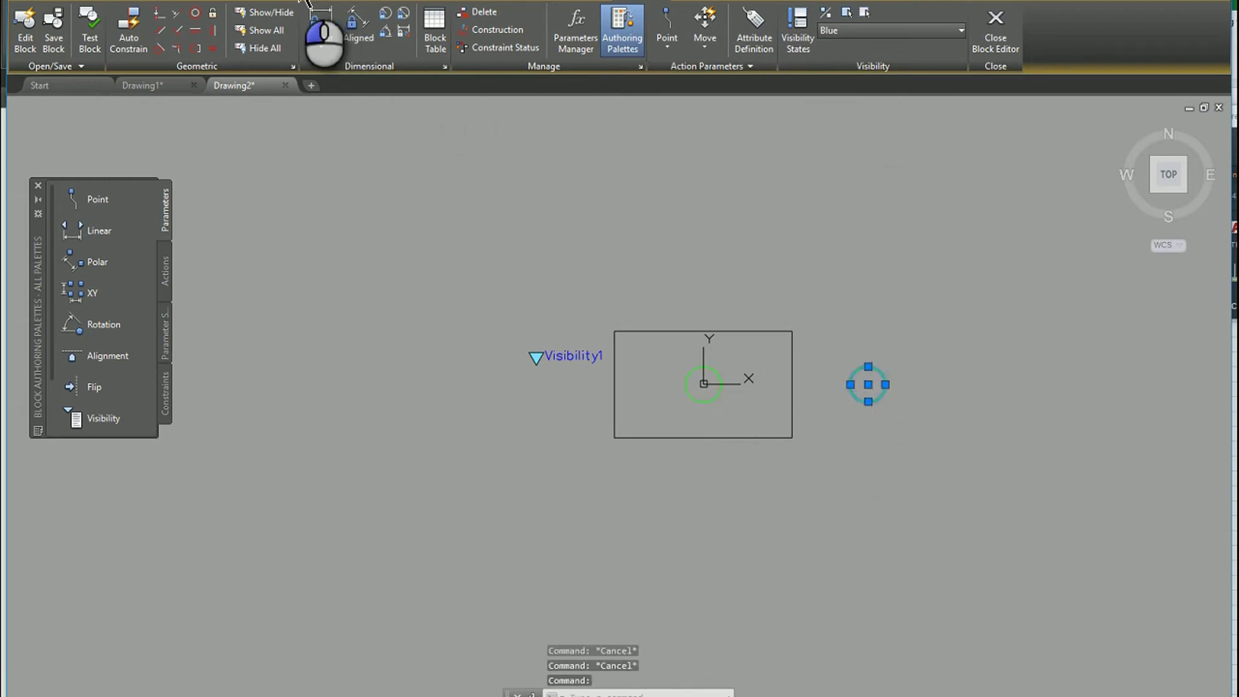
pyautogui.press('Escape')
pyautogui.press('Escape')
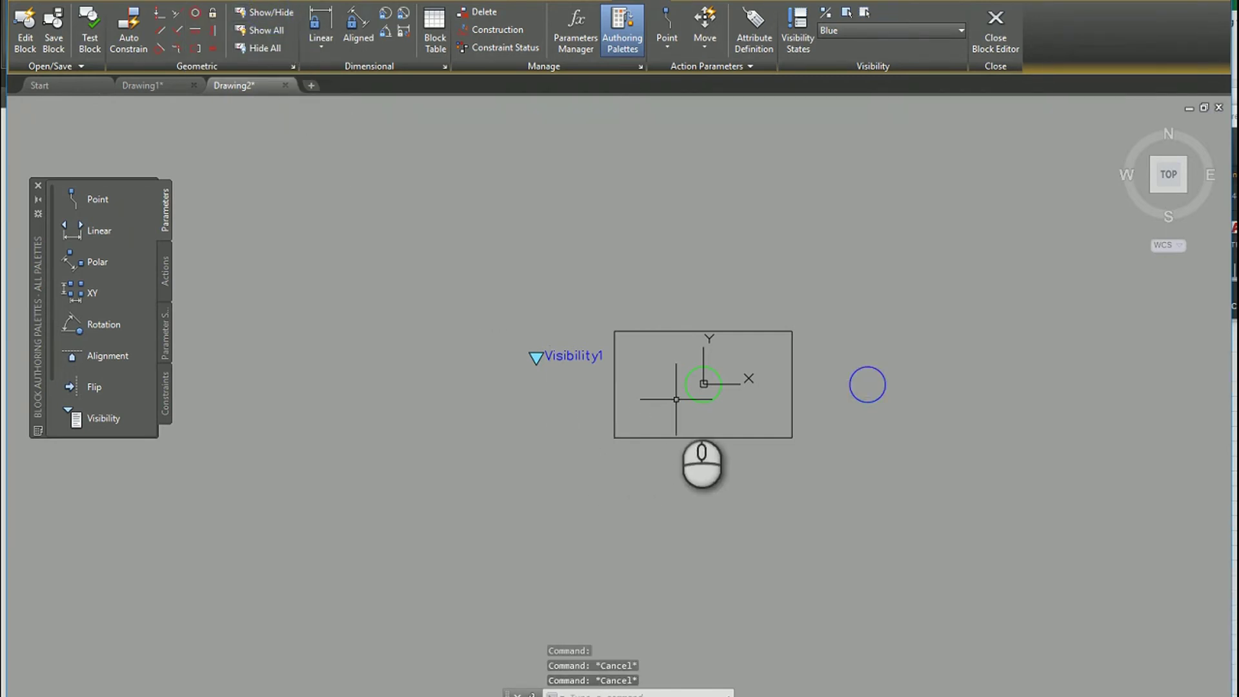
pyautogui.click(689, 395)
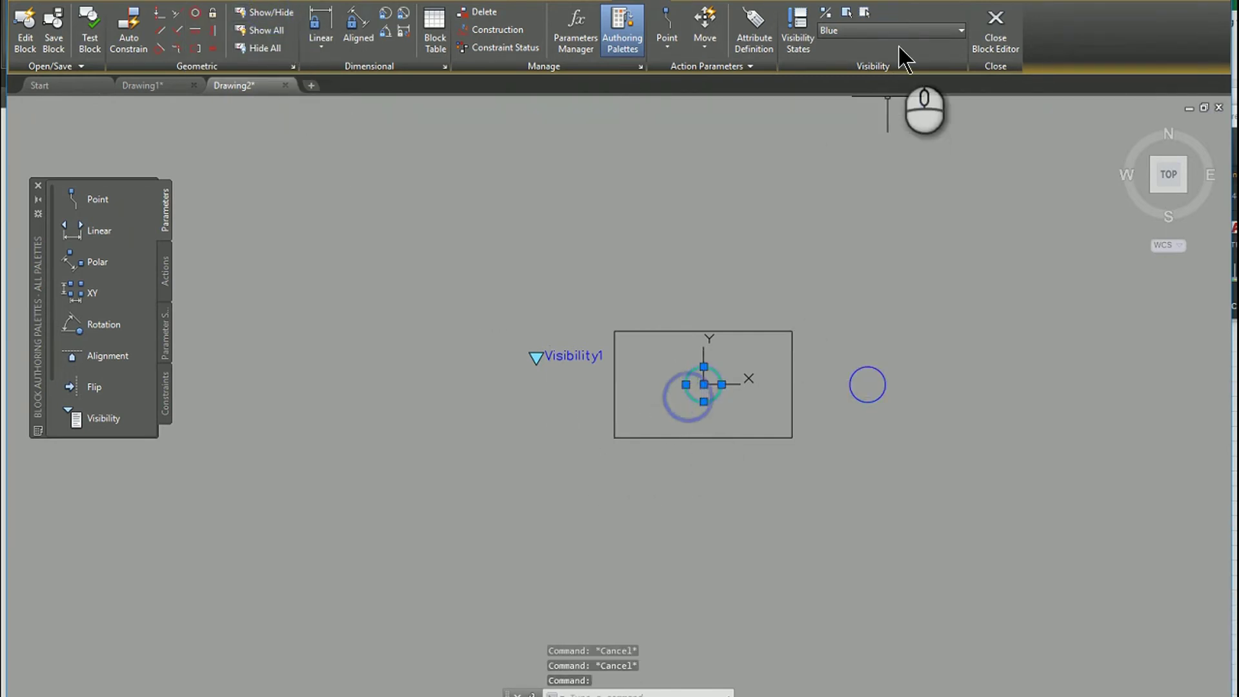
pyautogui.click(865, 13)
# Move the blue circle into the rectangle at the original circle's centre.
pyautogui.write('m')
pyautogui.press('Return')
pyautogui.click(867, 375)
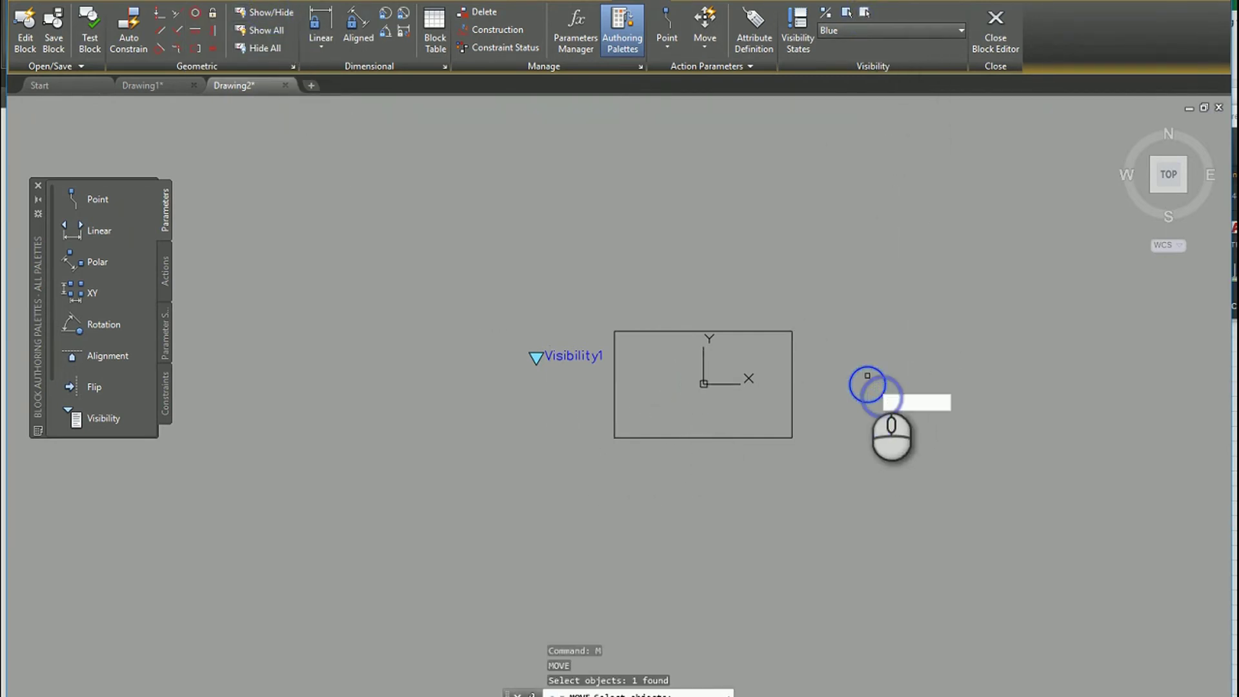
pyautogui.press('Return')
pyautogui.click(867, 384)
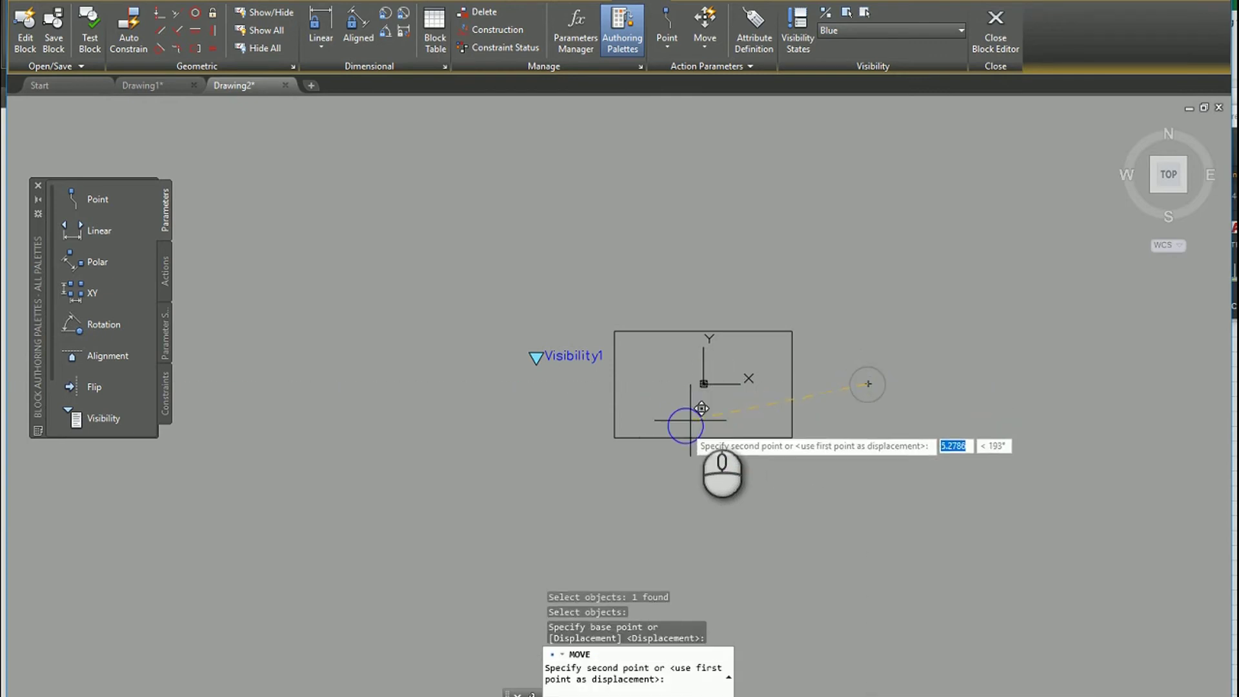
pyautogui.press('Escape')
pyautogui.press('Escape')
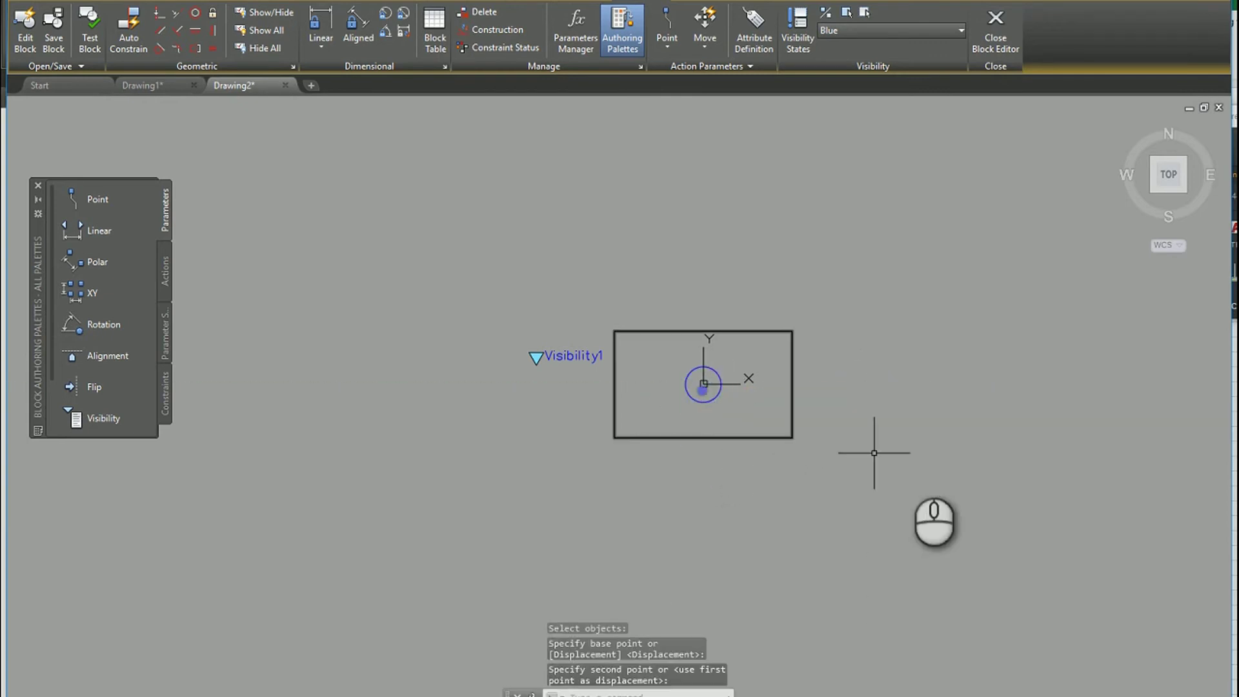
# Preview the Green, Blue and Faded states, then delete the stray diagonal line.
pyautogui.click(846, 30)
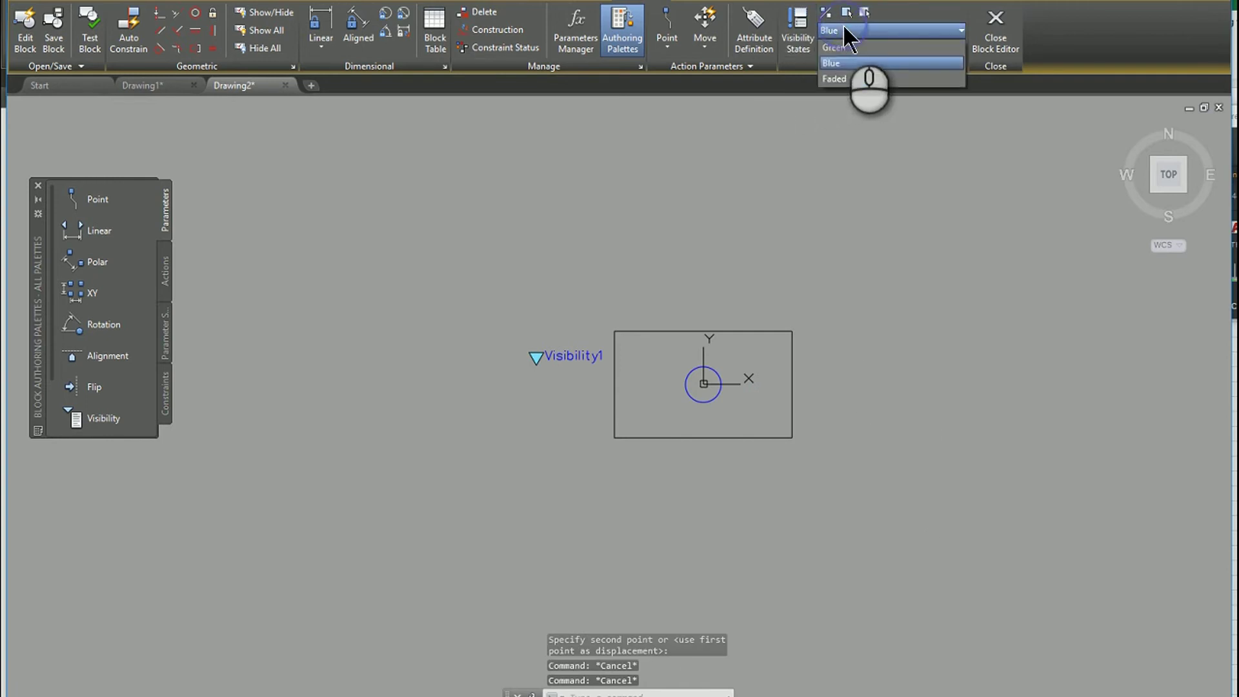
pyautogui.click(842, 47)
pyautogui.click(855, 32)
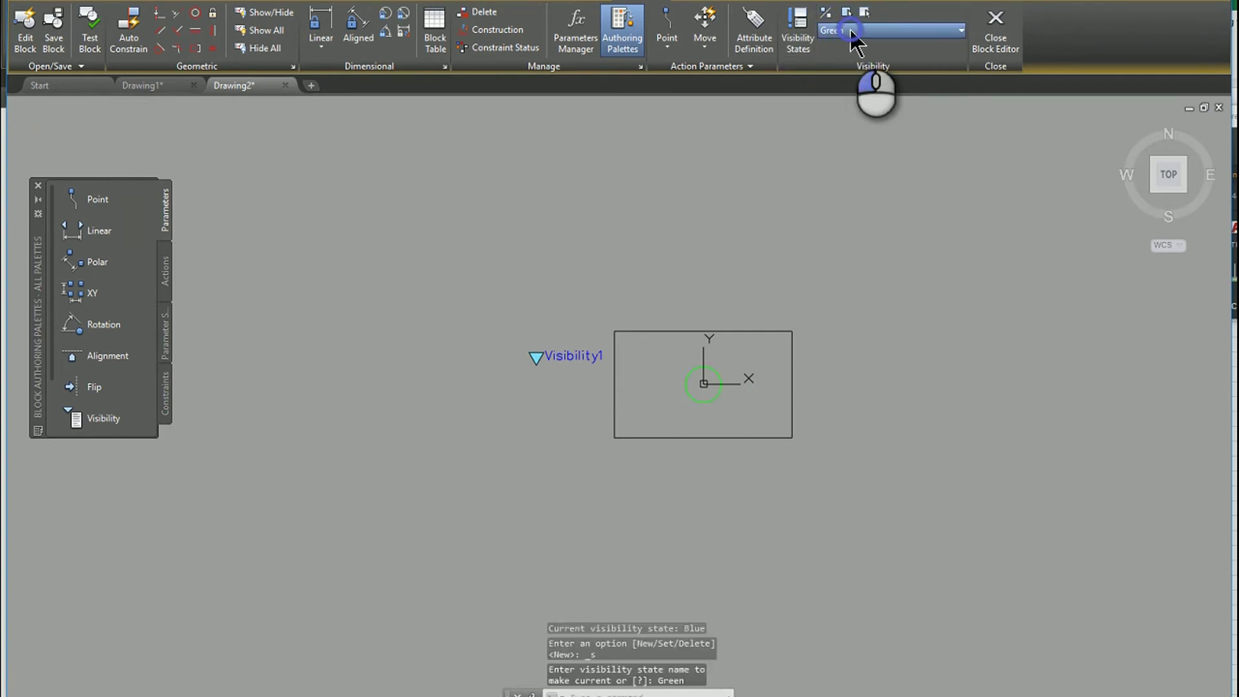
pyautogui.click(856, 63)
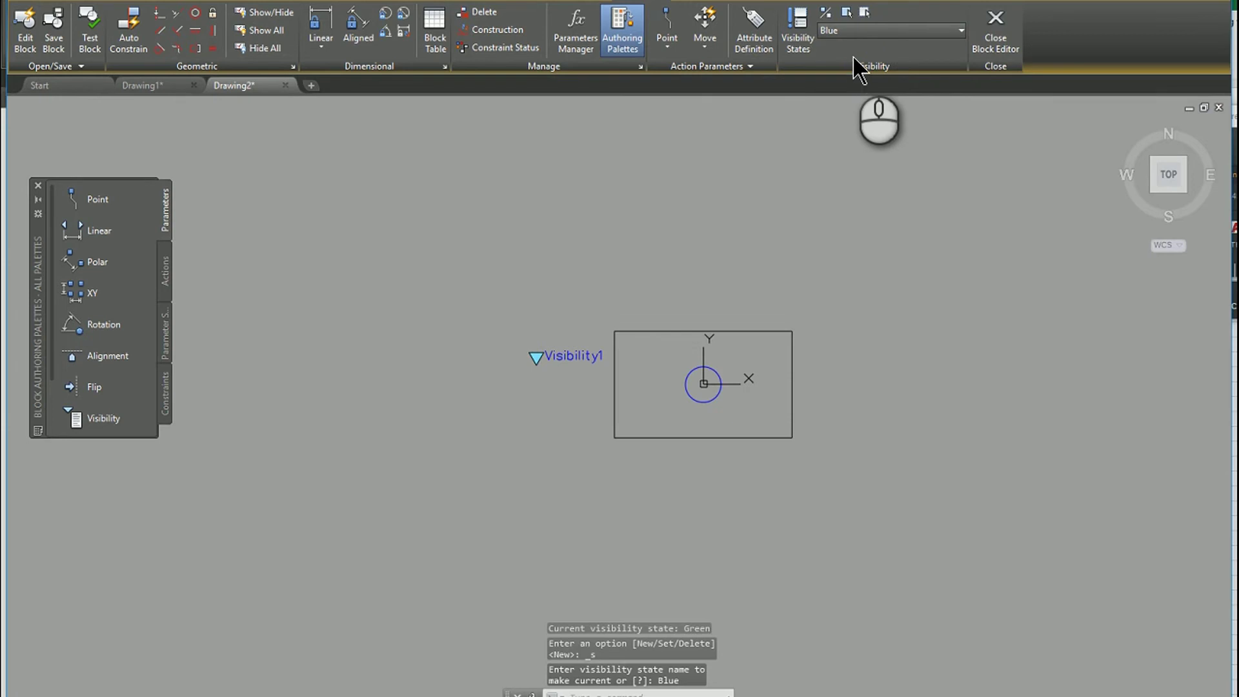
pyautogui.click(856, 33)
pyautogui.click(853, 77)
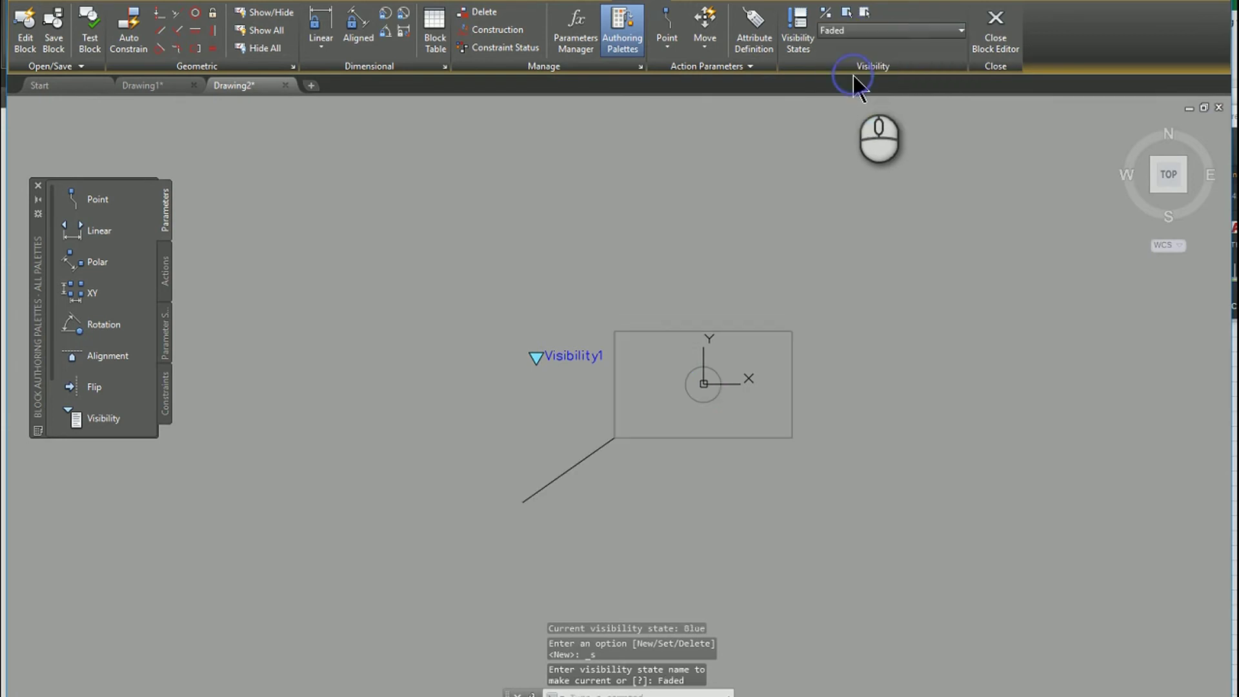
pyautogui.click(571, 470)
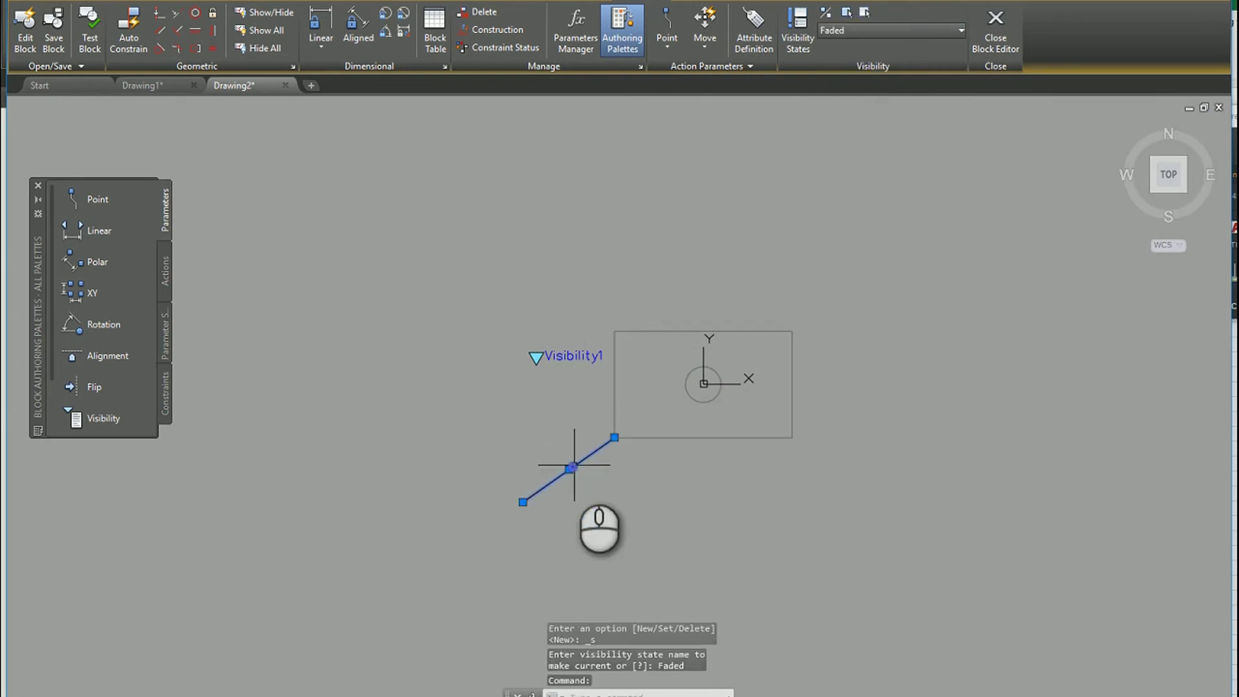
pyautogui.press('Delete')
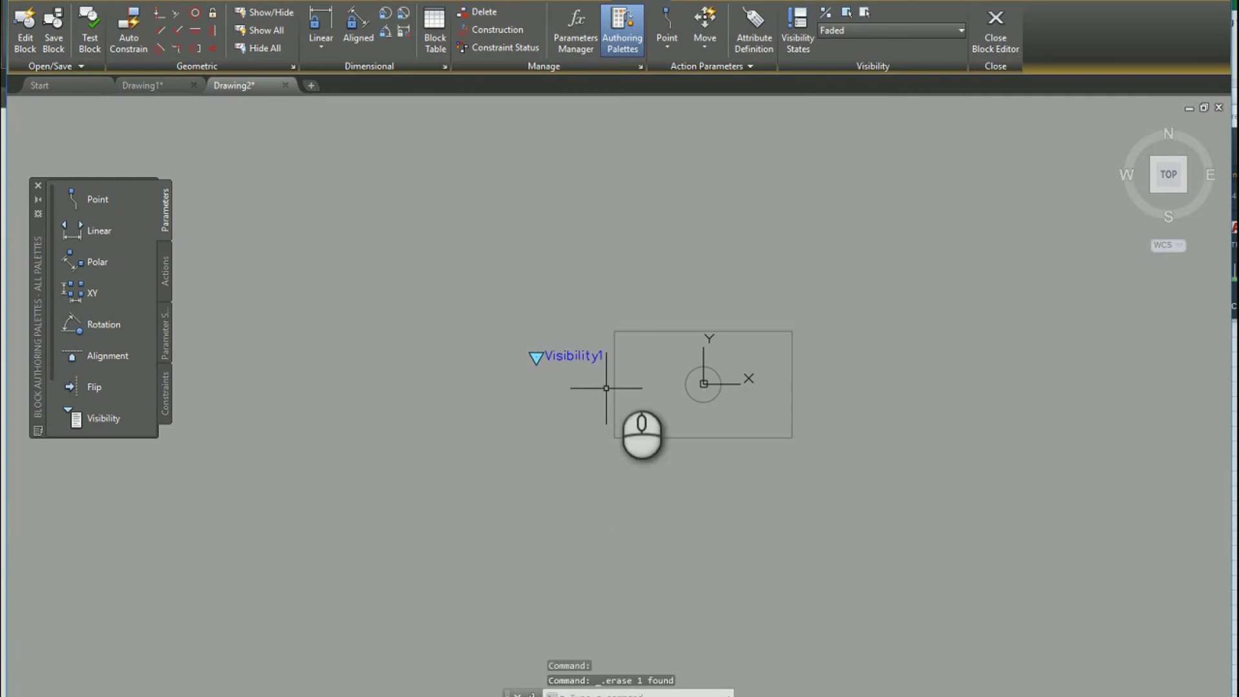
# Cycle through the Green, Blue and Faded states and settle on Green as current.
pyautogui.click(840, 29)
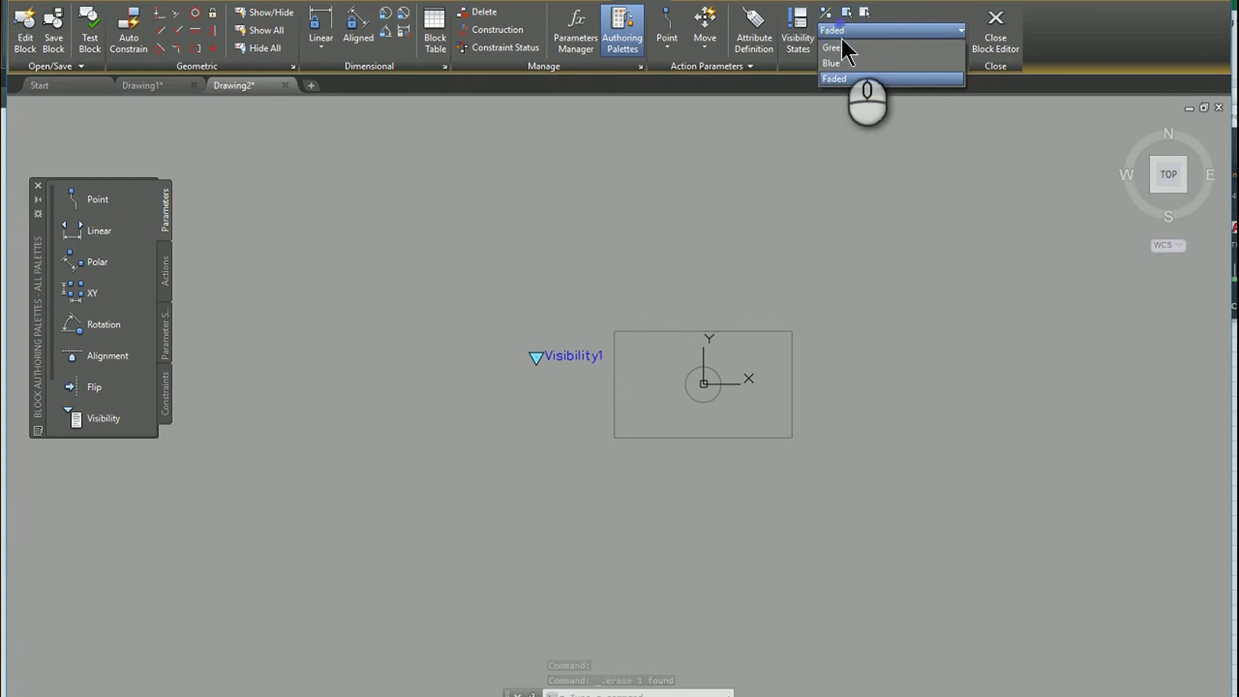
pyautogui.click(842, 42)
pyautogui.click(855, 29)
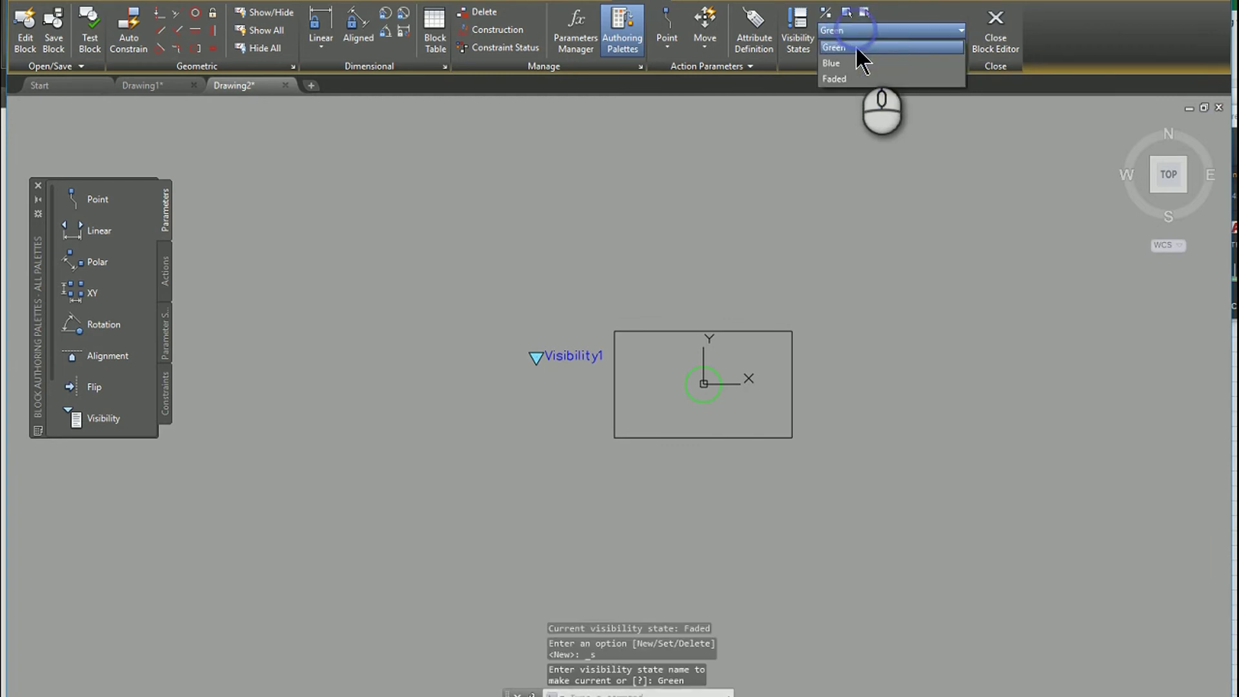
pyautogui.click(856, 62)
pyautogui.click(867, 31)
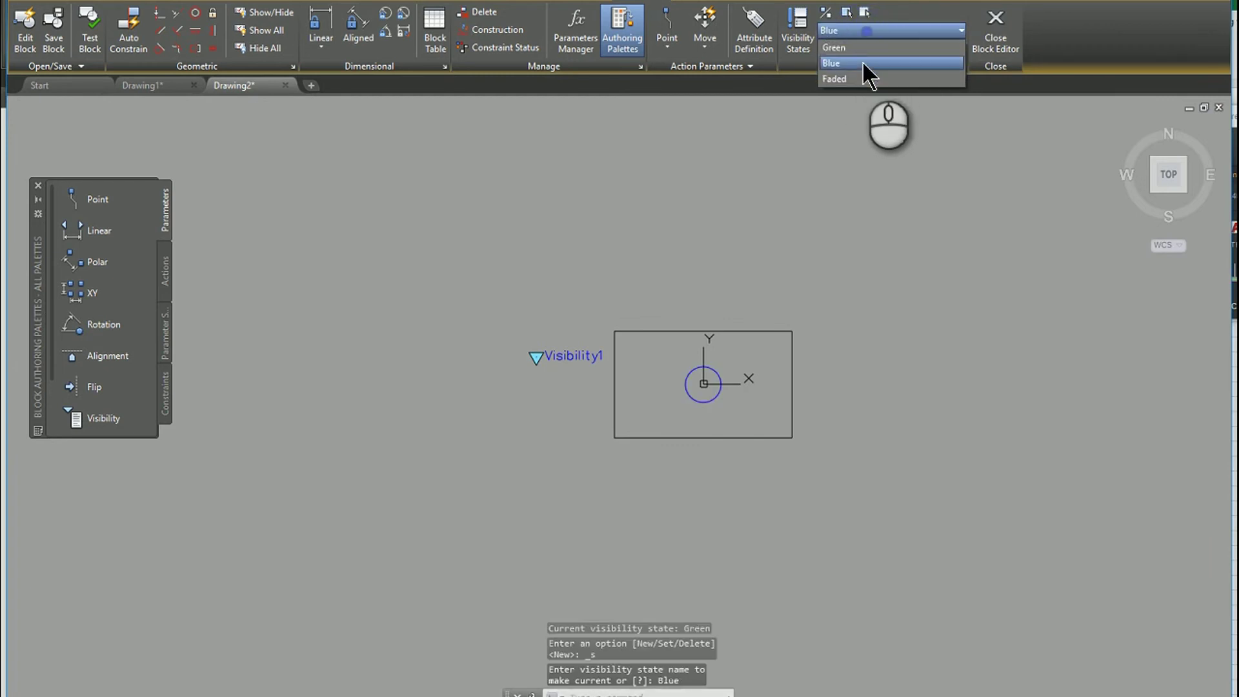
pyautogui.click(862, 78)
pyautogui.click(868, 32)
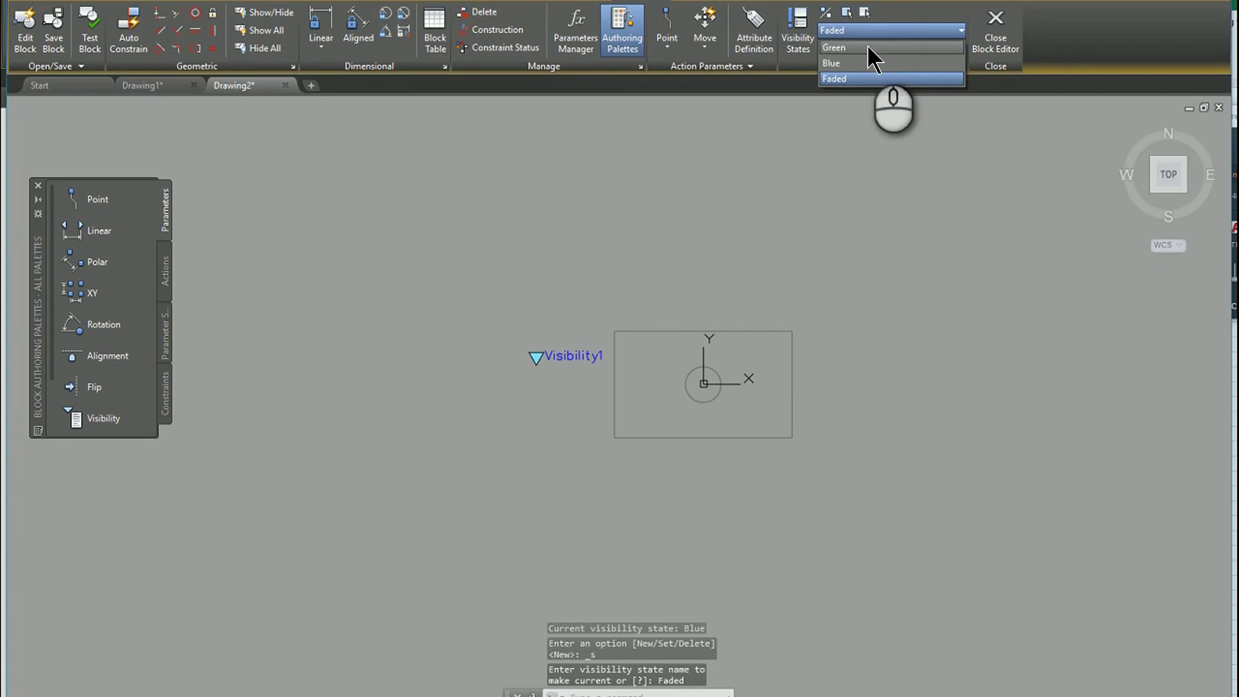
pyautogui.click(866, 44)
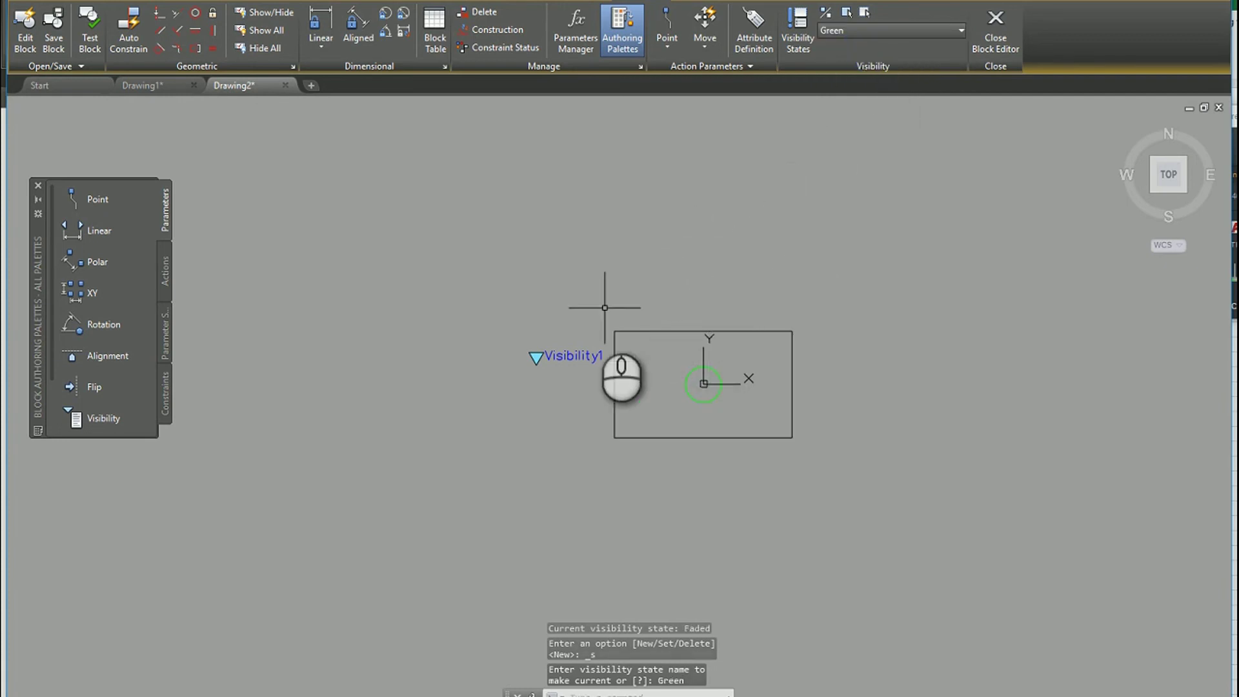
# Clear the stray selections and launch Test Block to try out the block.
pyautogui.click(568, 355)
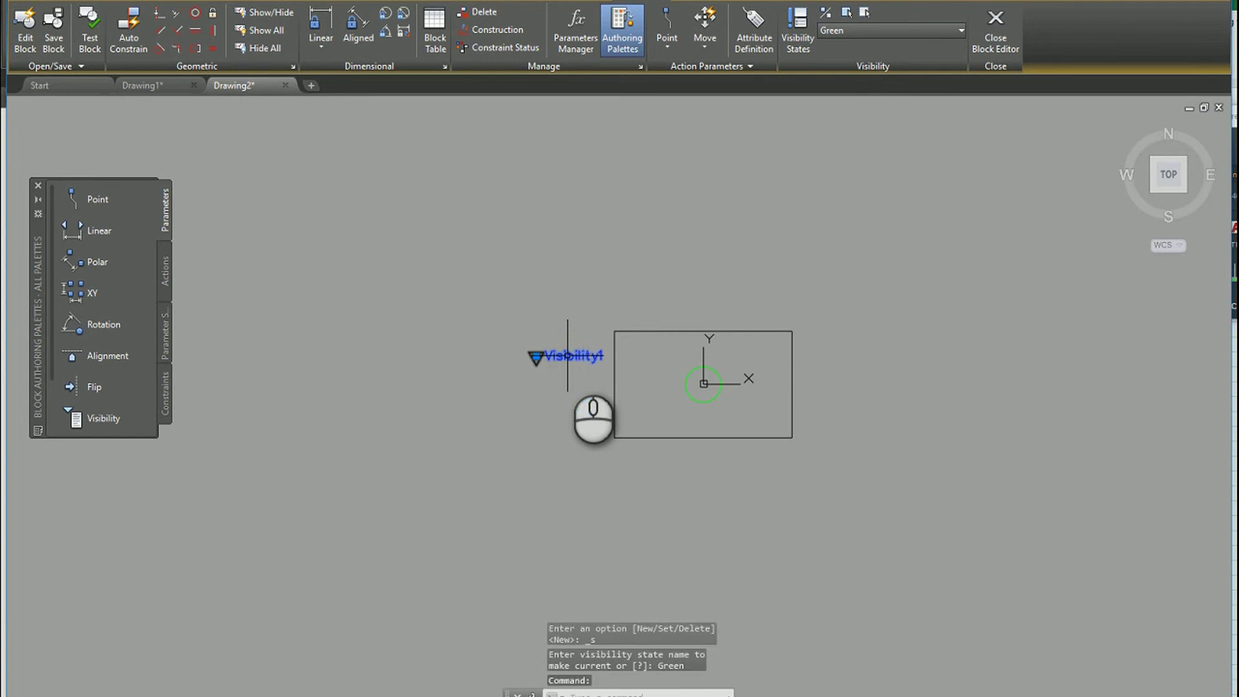
pyautogui.click(553, 282)
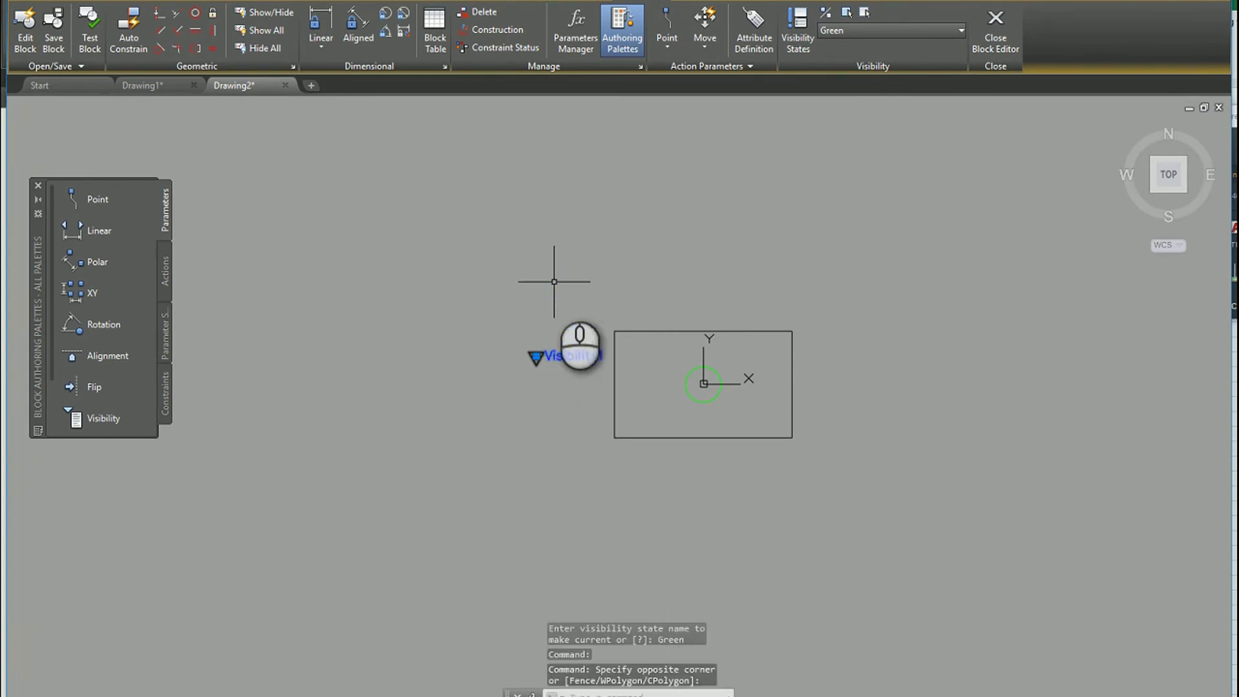
pyautogui.press('Escape')
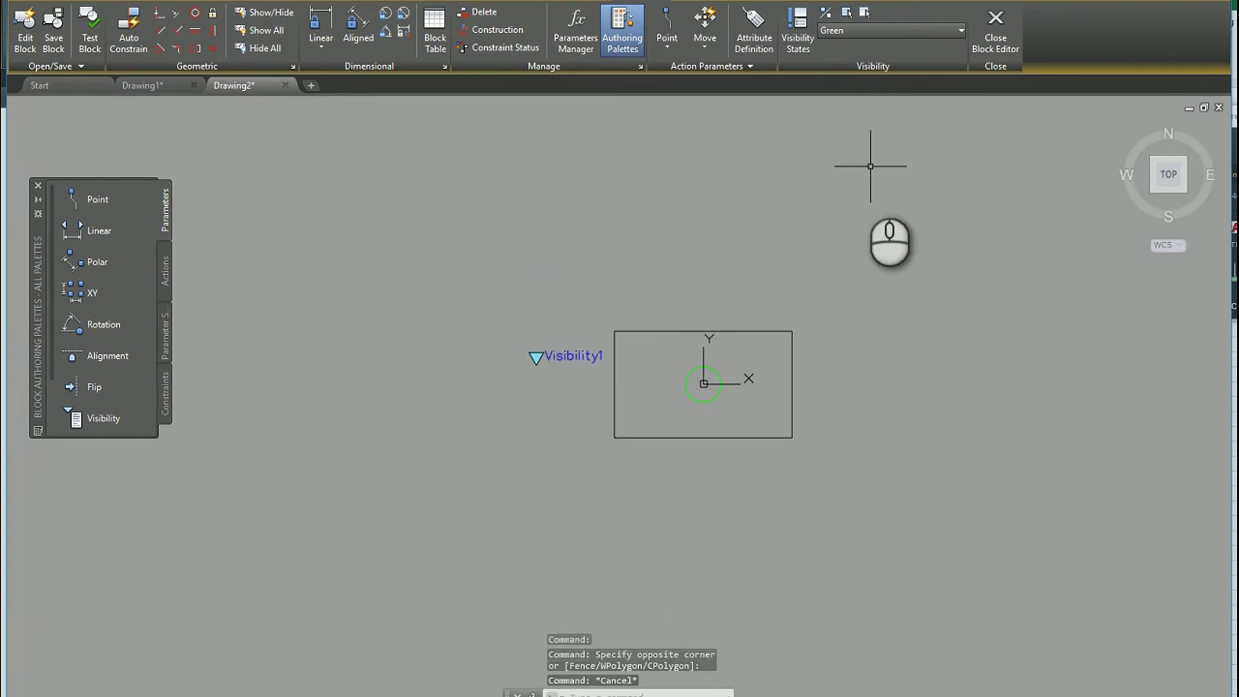
pyautogui.click(997, 34)
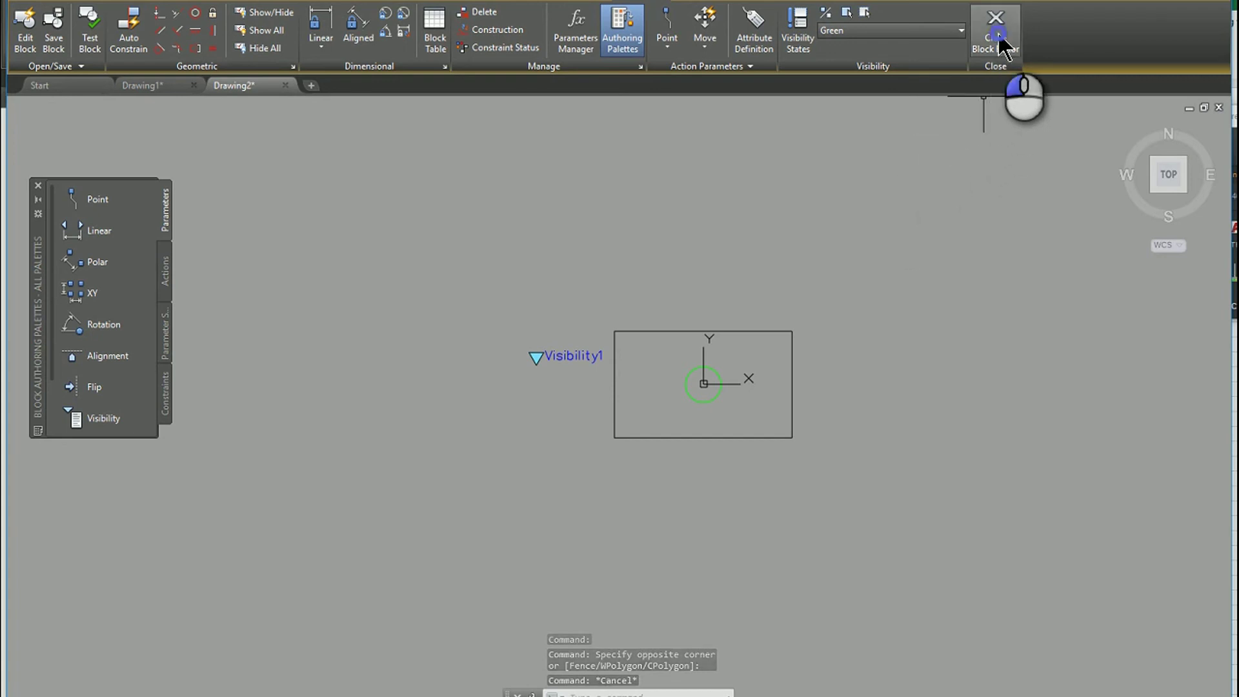
pyautogui.click(855, 226)
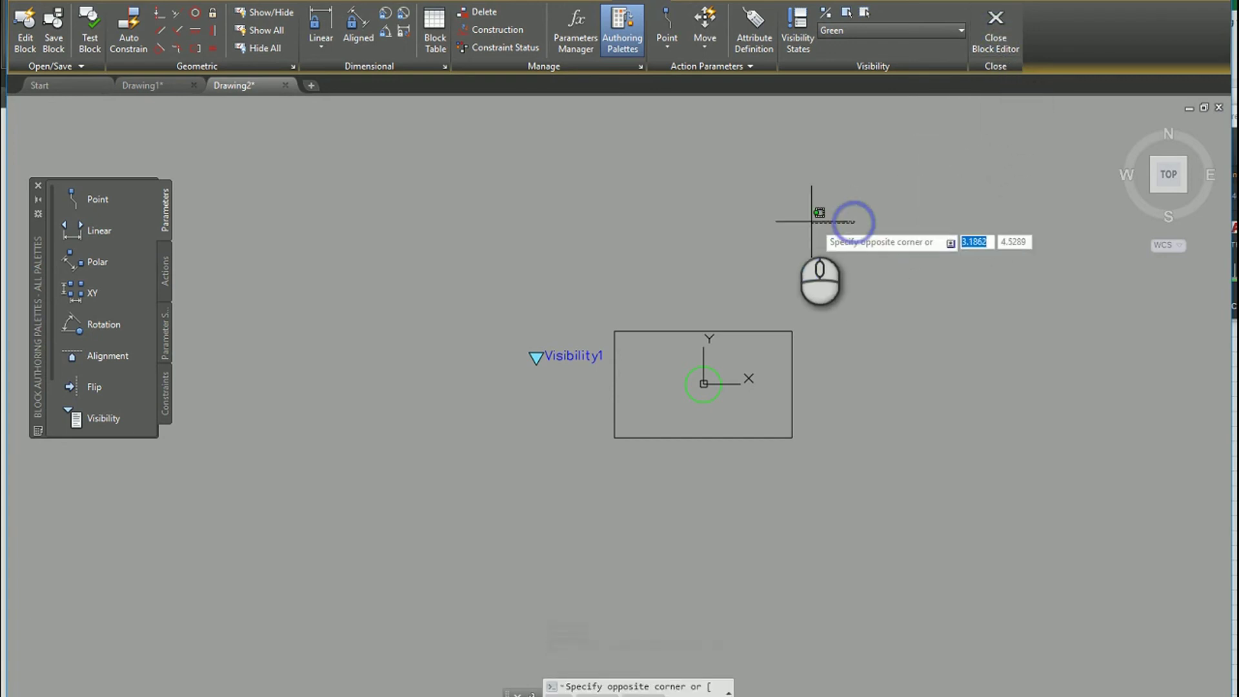
pyautogui.click(794, 216)
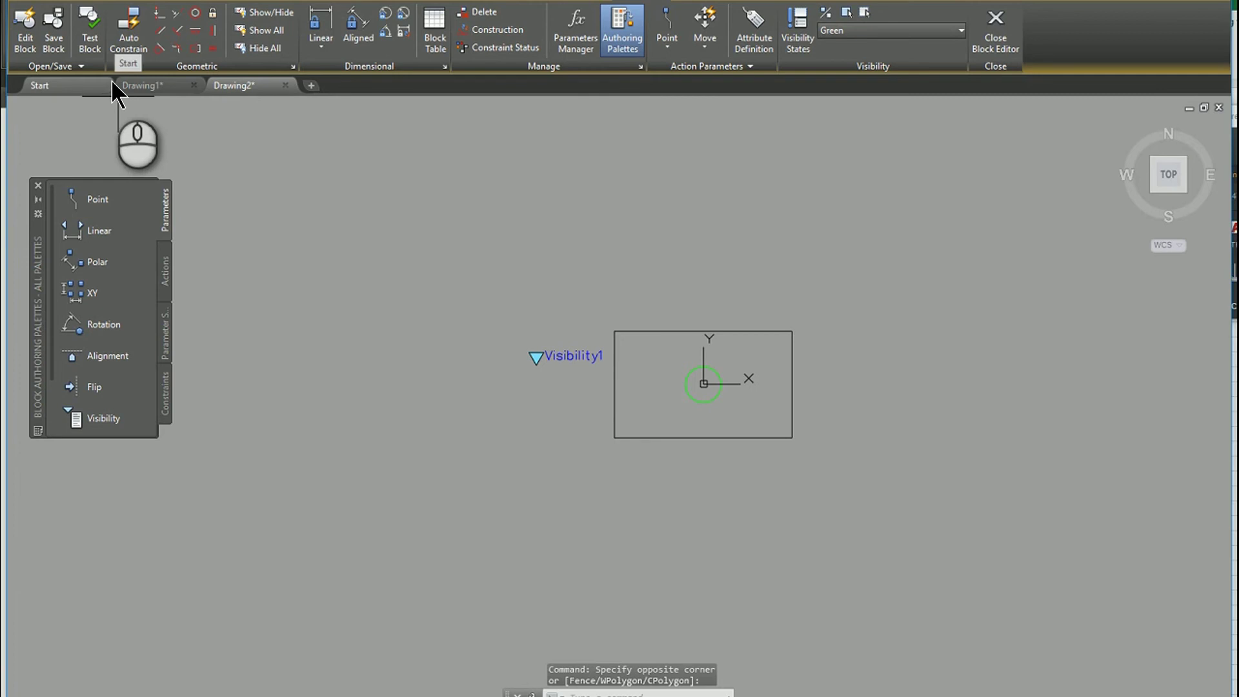
pyautogui.click(92, 29)
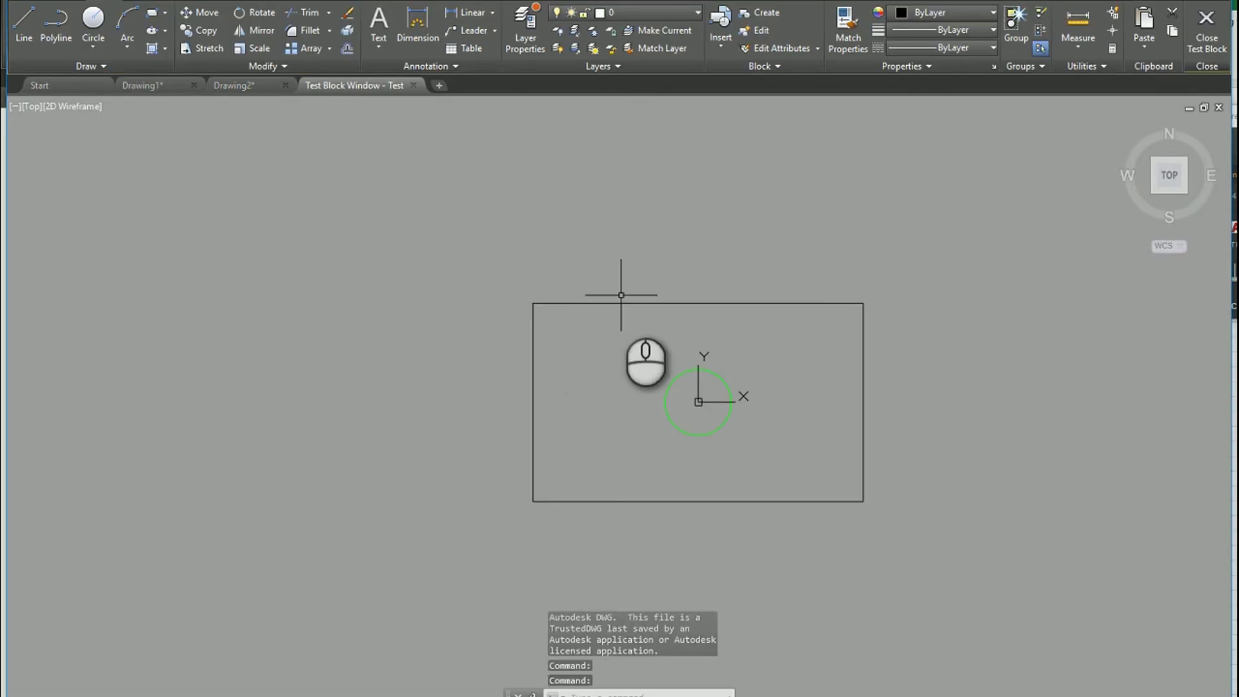
# Switch the test block to Blue, then to Faded, using its visibility grip.
pyautogui.click(617, 304)
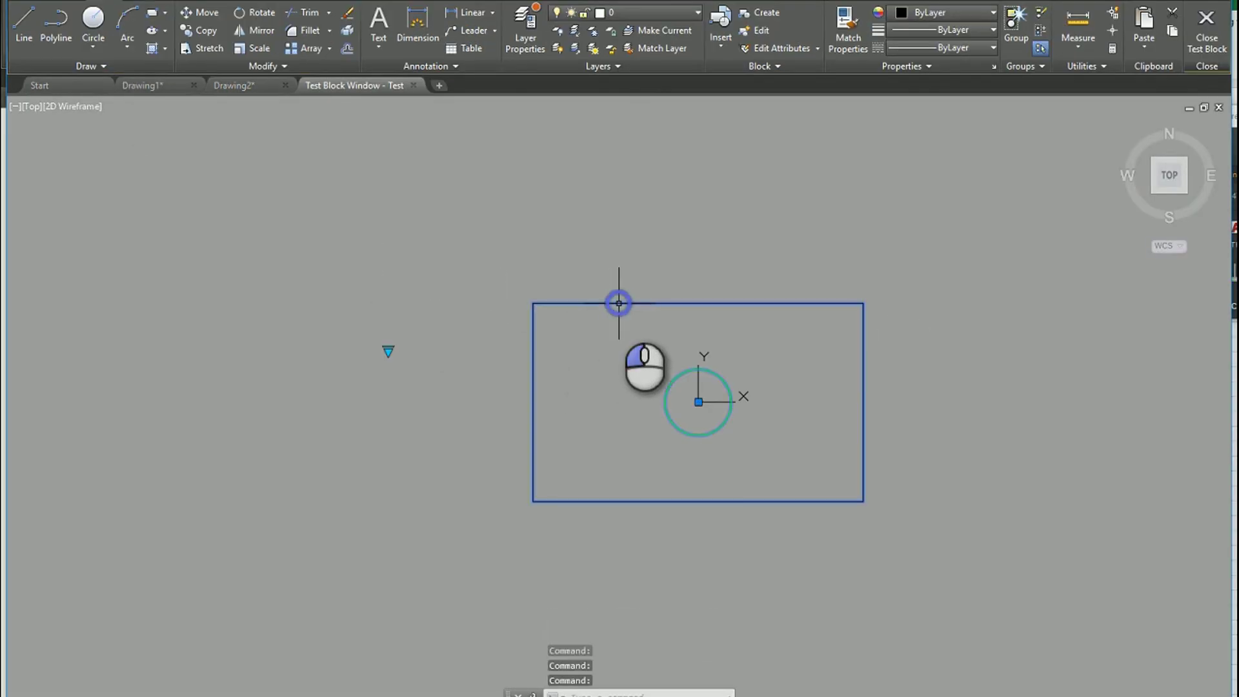
pyautogui.click(387, 350)
pyautogui.click(411, 374)
pyautogui.press('Escape')
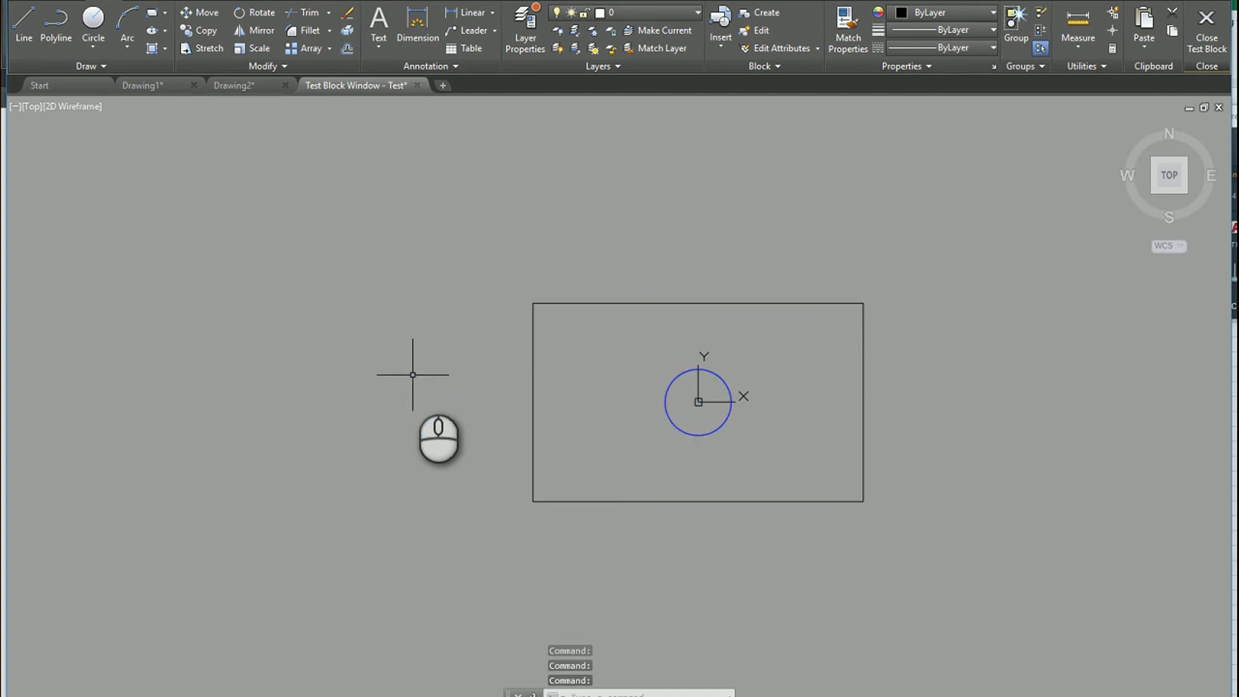
pyautogui.click(533, 363)
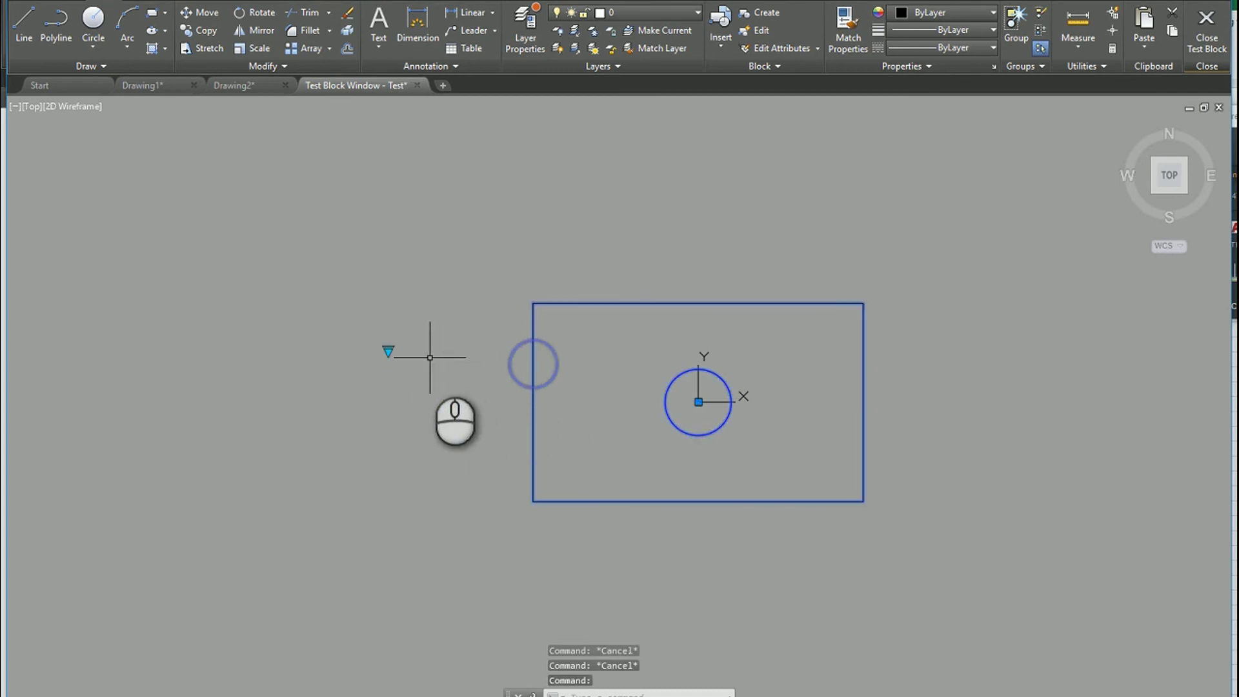
pyautogui.click(387, 350)
pyautogui.click(409, 391)
pyautogui.press('Escape')
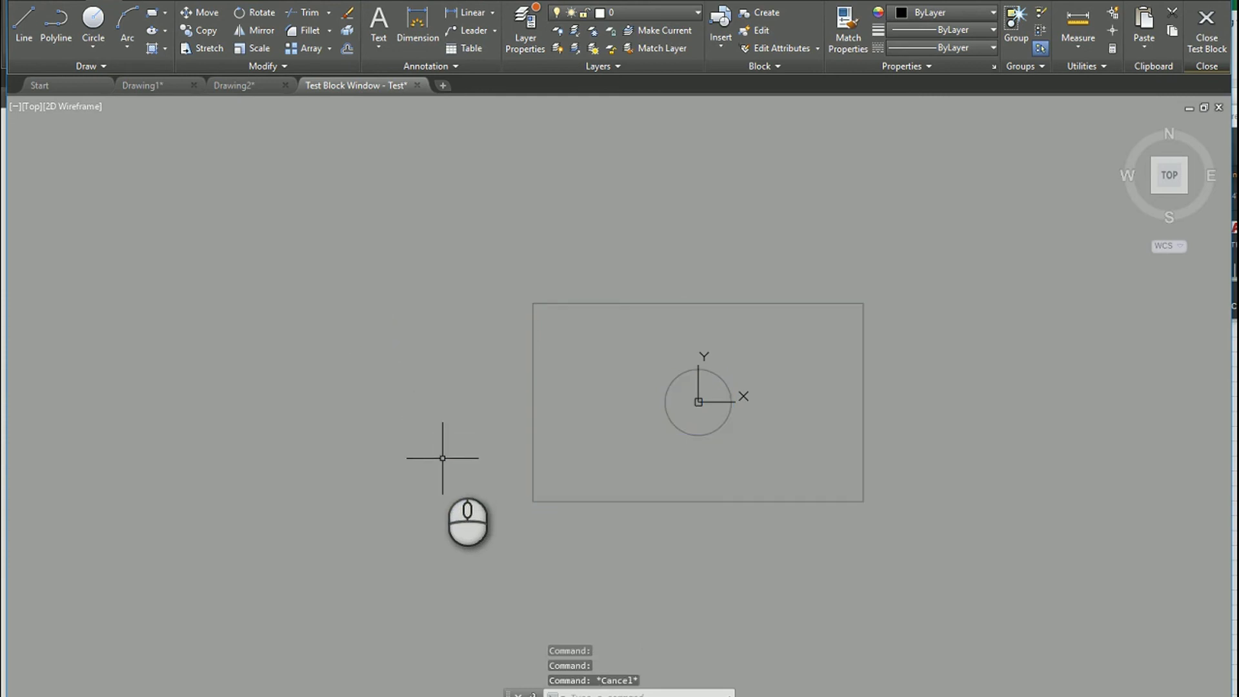
pyautogui.press('Escape')
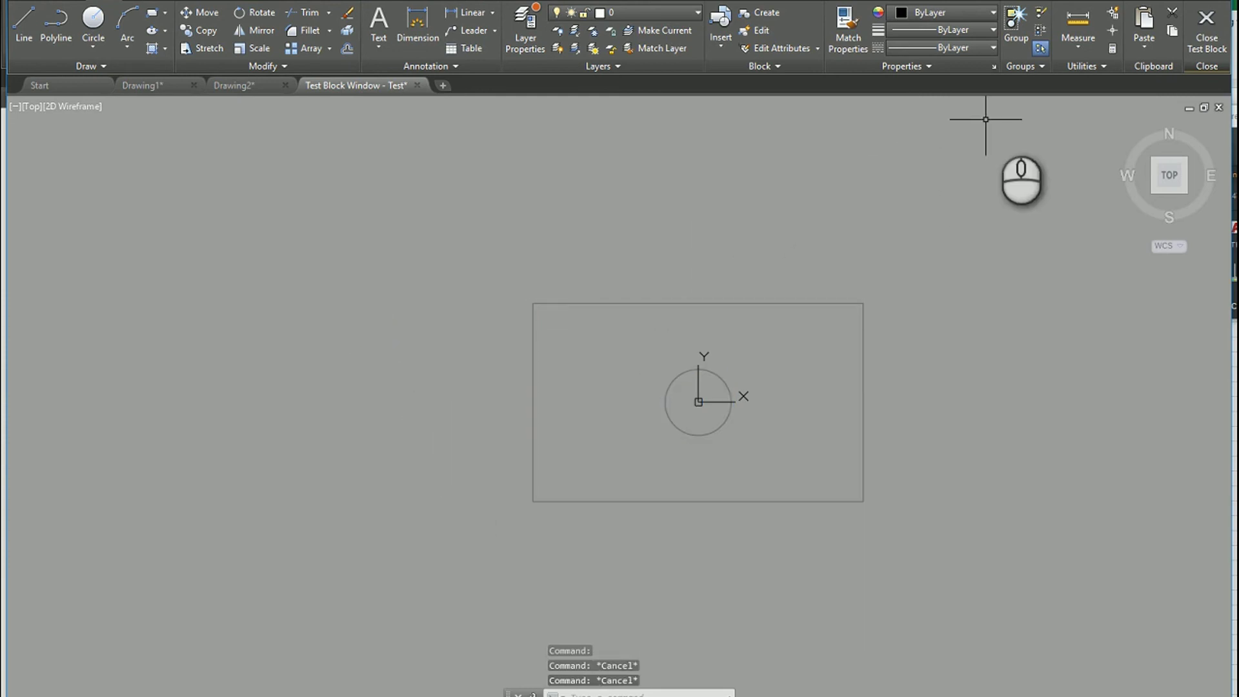
# Close the test window and the Block Editor, saving the changes to Test.
pyautogui.click(1198, 44)
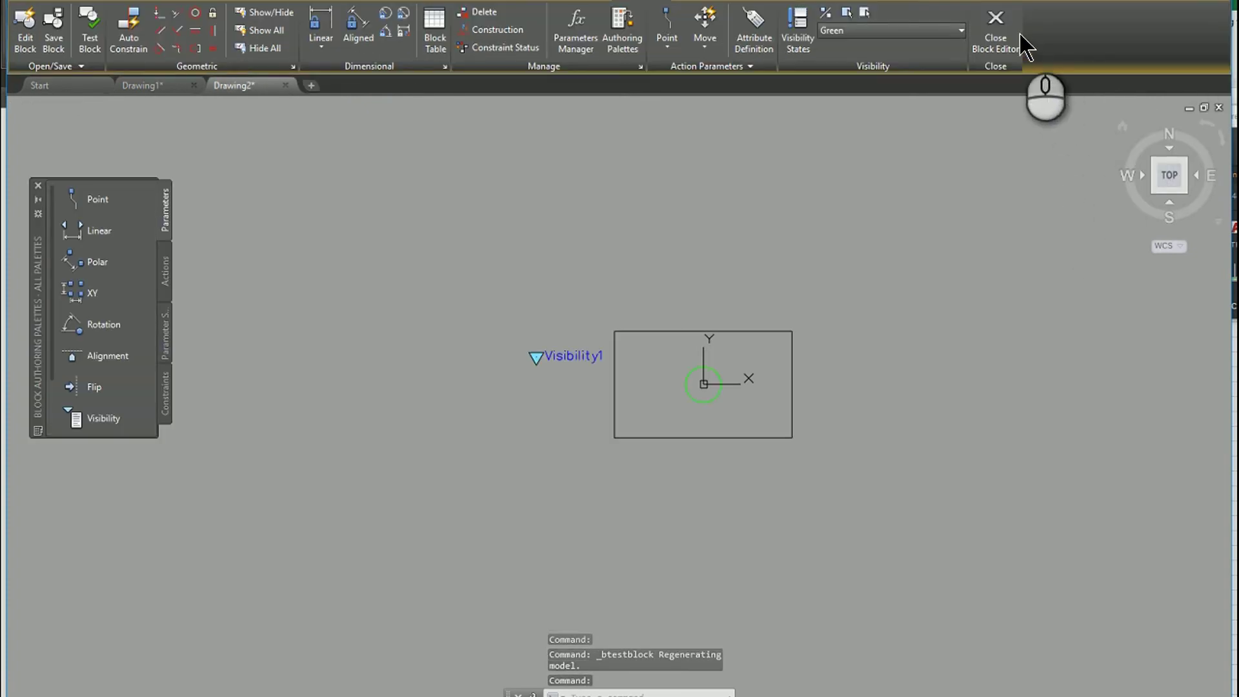
pyautogui.click(997, 29)
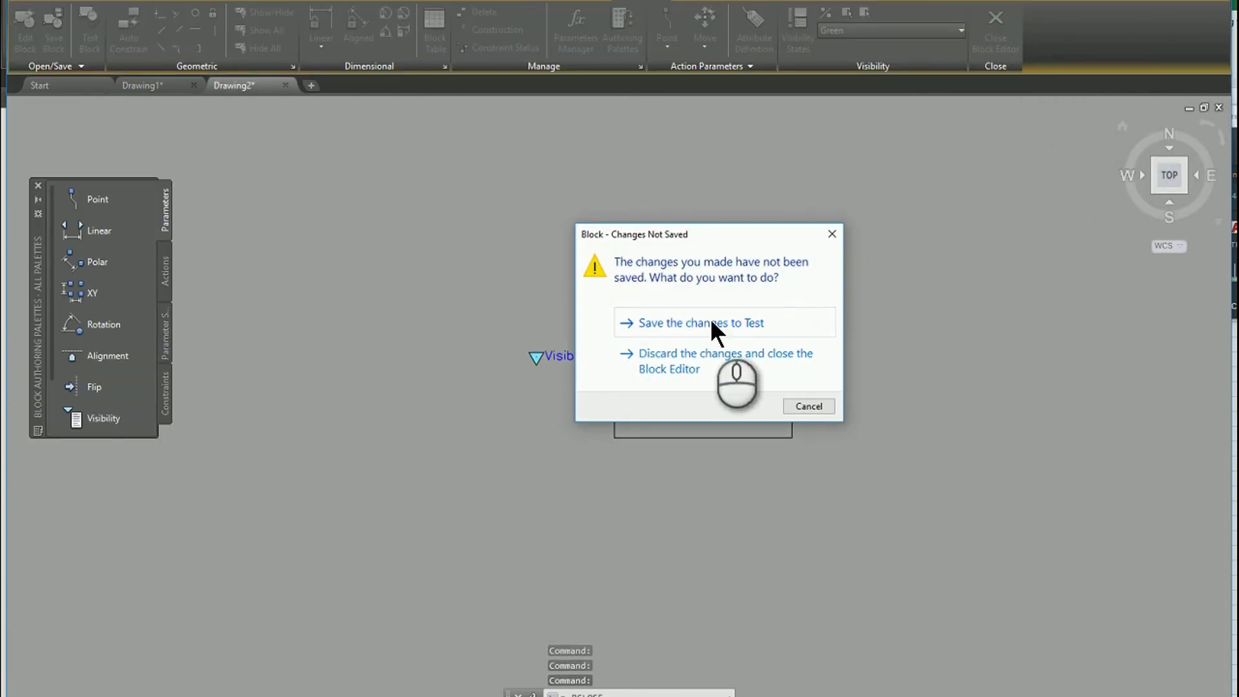
pyautogui.click(712, 322)
pyautogui.scroll(-3, 697, 355)
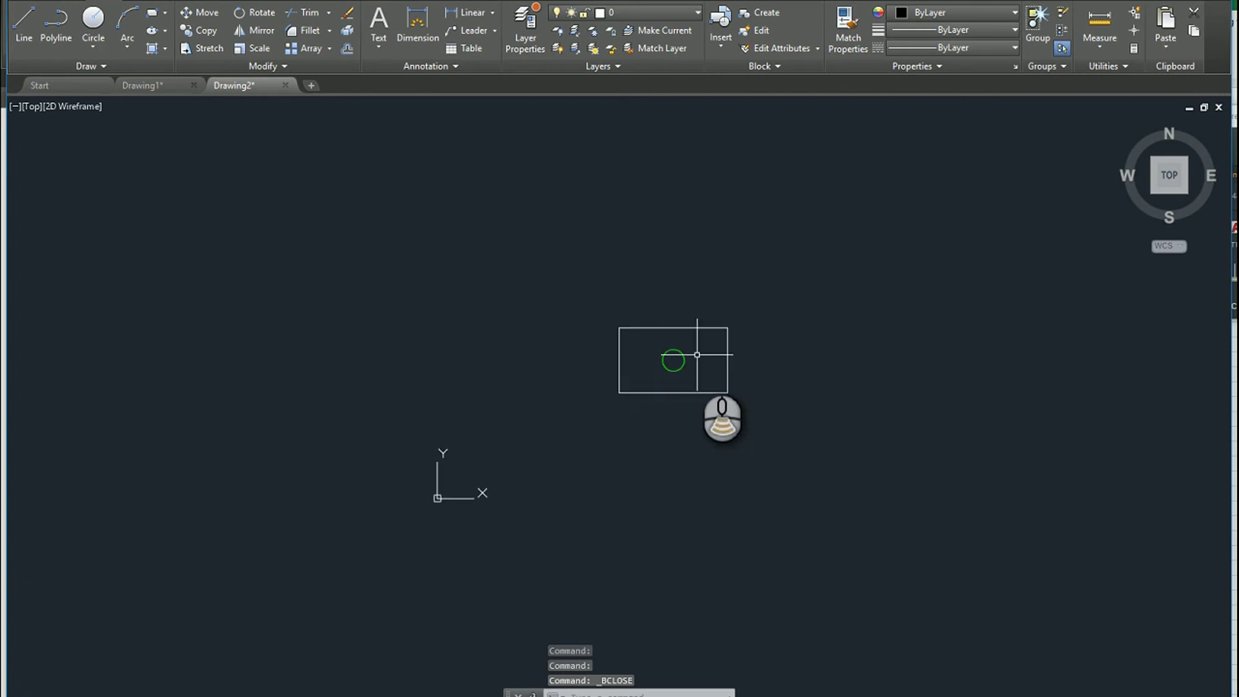
# Copy the Test block twice with CO, placing one copy above the original and one to its right.
pyautogui.write('co')
pyautogui.press('Return')
pyautogui.click(694, 387)
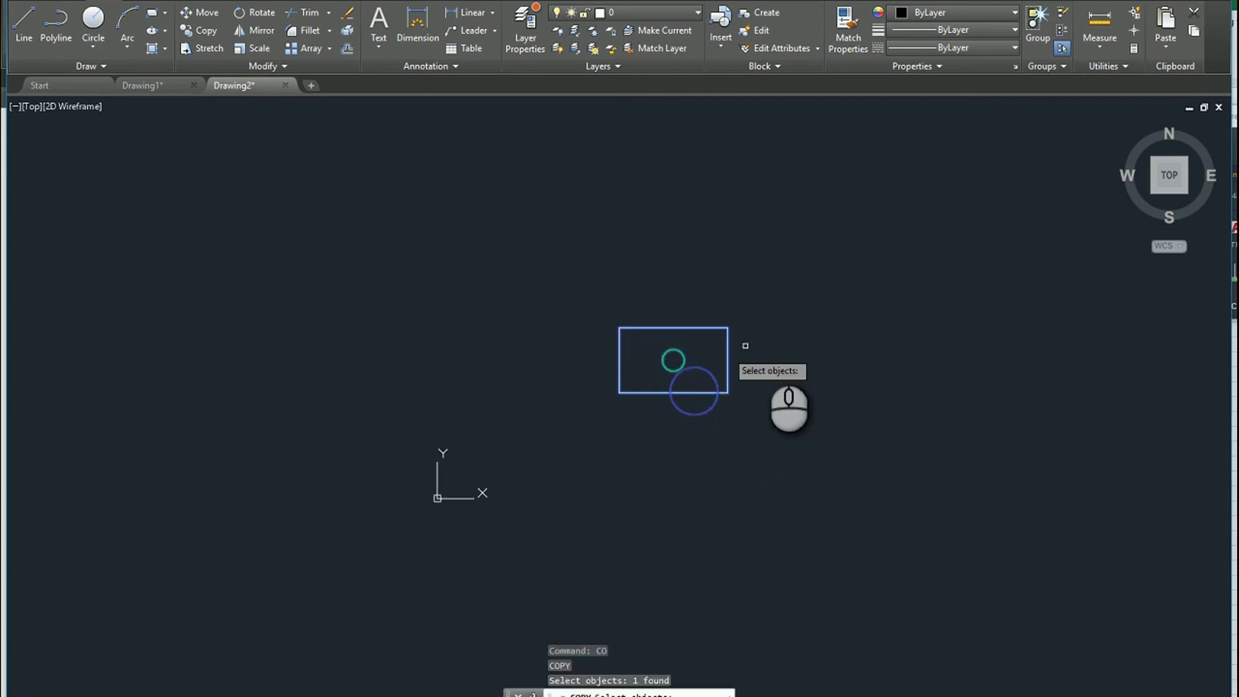
pyautogui.rightClick(773, 347)
pyautogui.click(773, 348)
pyautogui.click(774, 244)
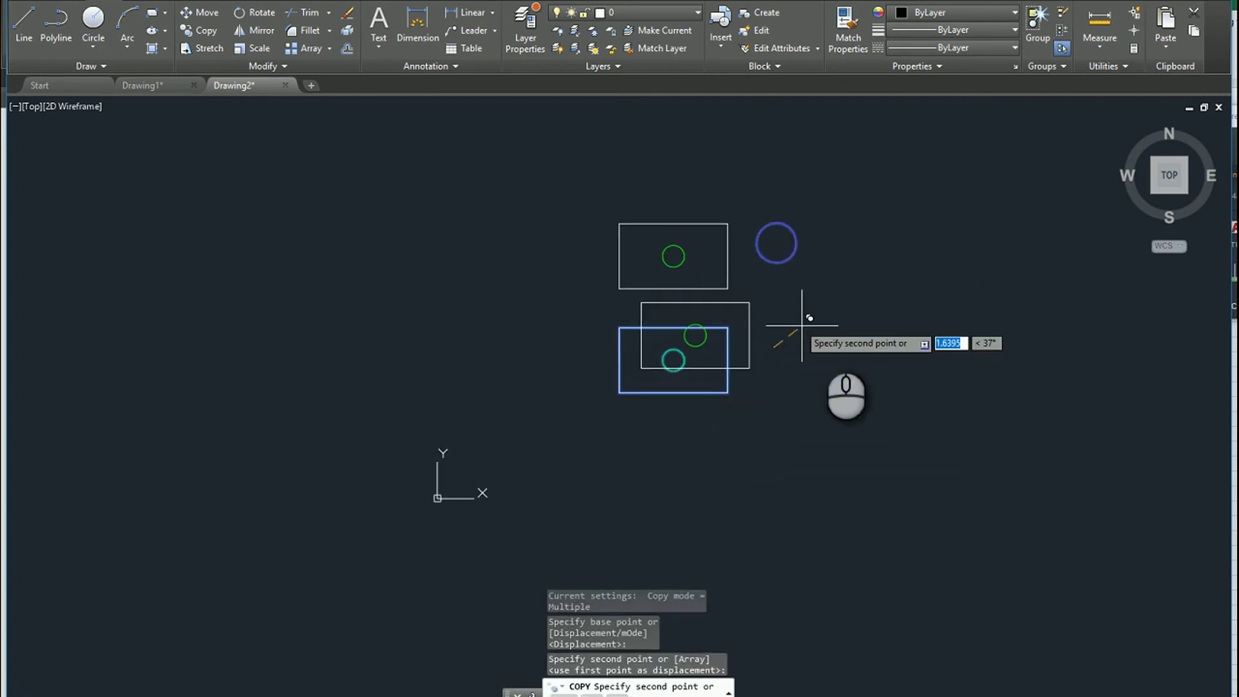
pyautogui.click(927, 346)
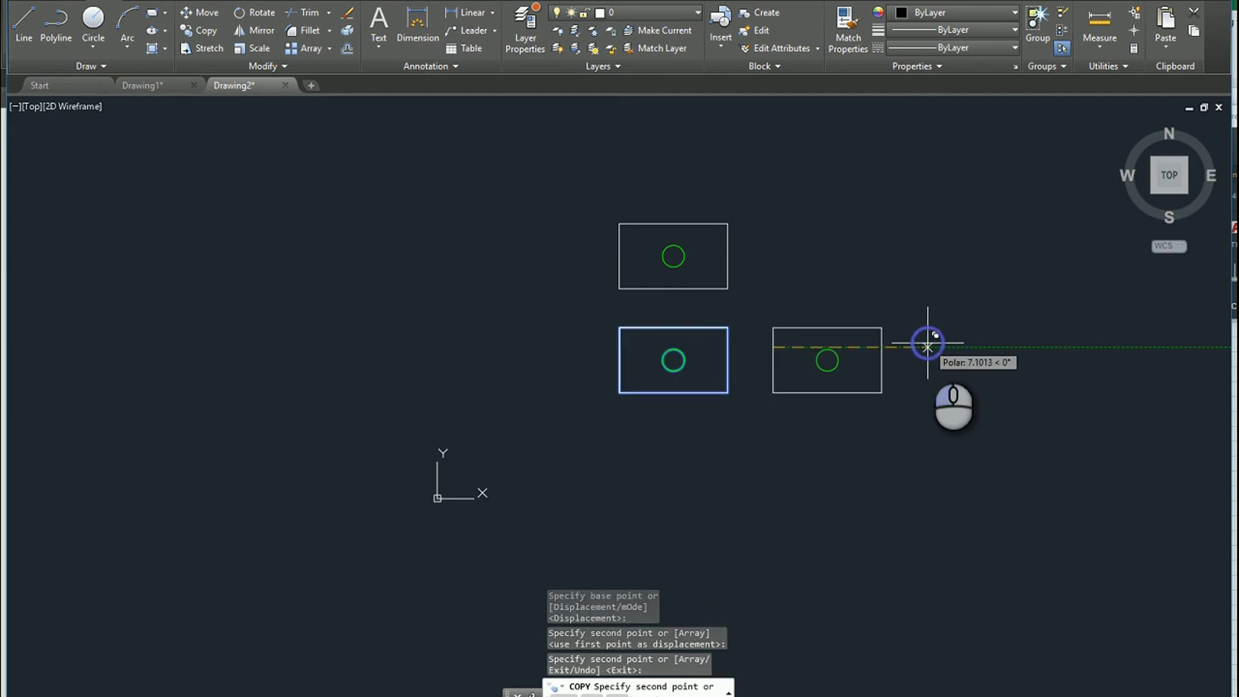
pyautogui.press('Escape')
# Set the original block's visibility to Blue, then open the right-hand copy's visibility state list.
pyautogui.click(727, 352)
pyautogui.click(562, 337)
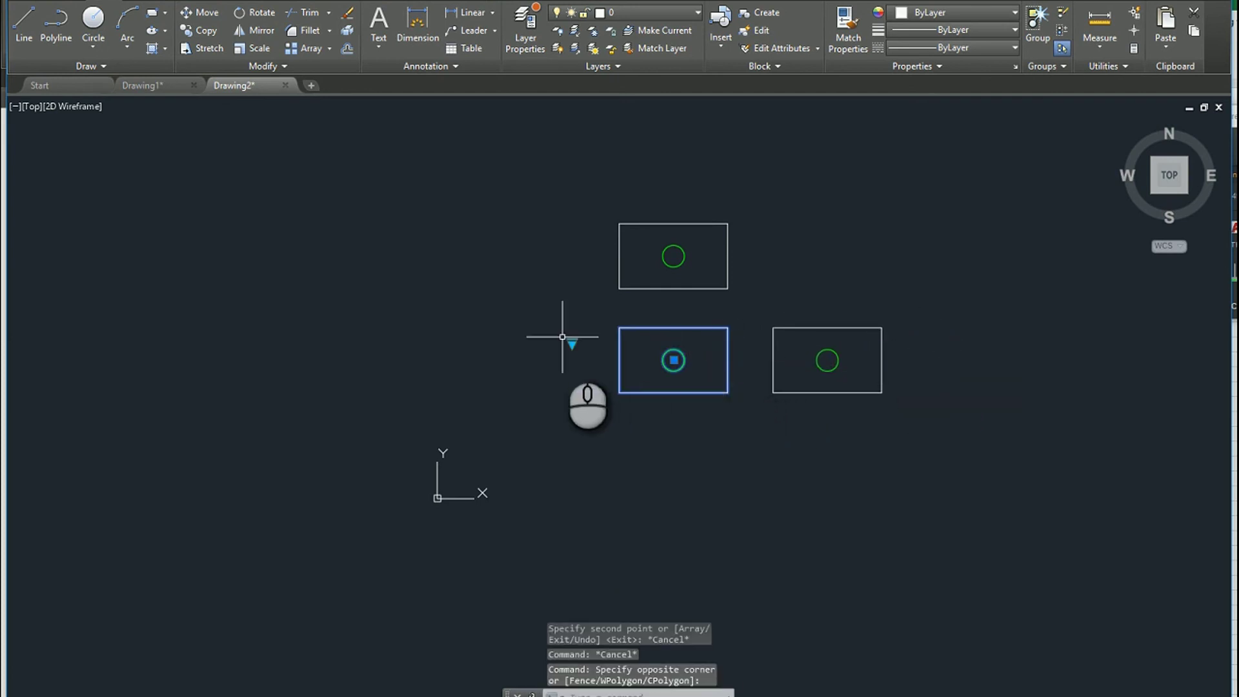
pyautogui.rightClick(571, 343)
pyautogui.click(582, 364)
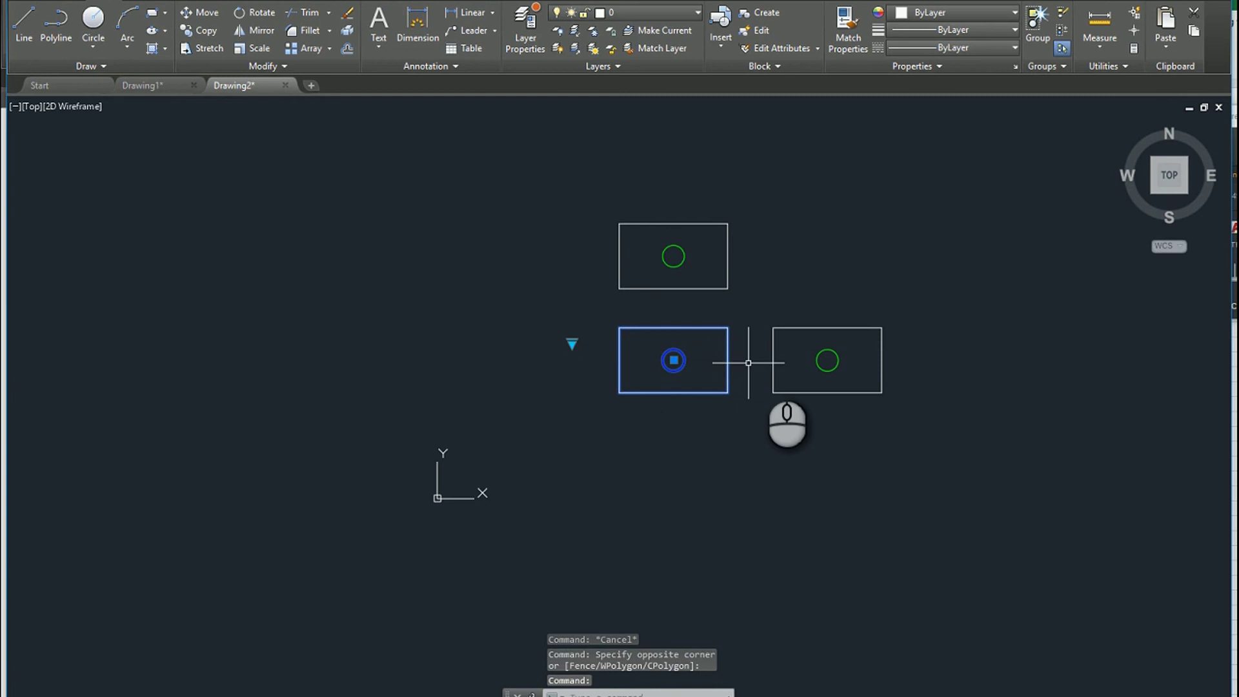
pyautogui.click(786, 329)
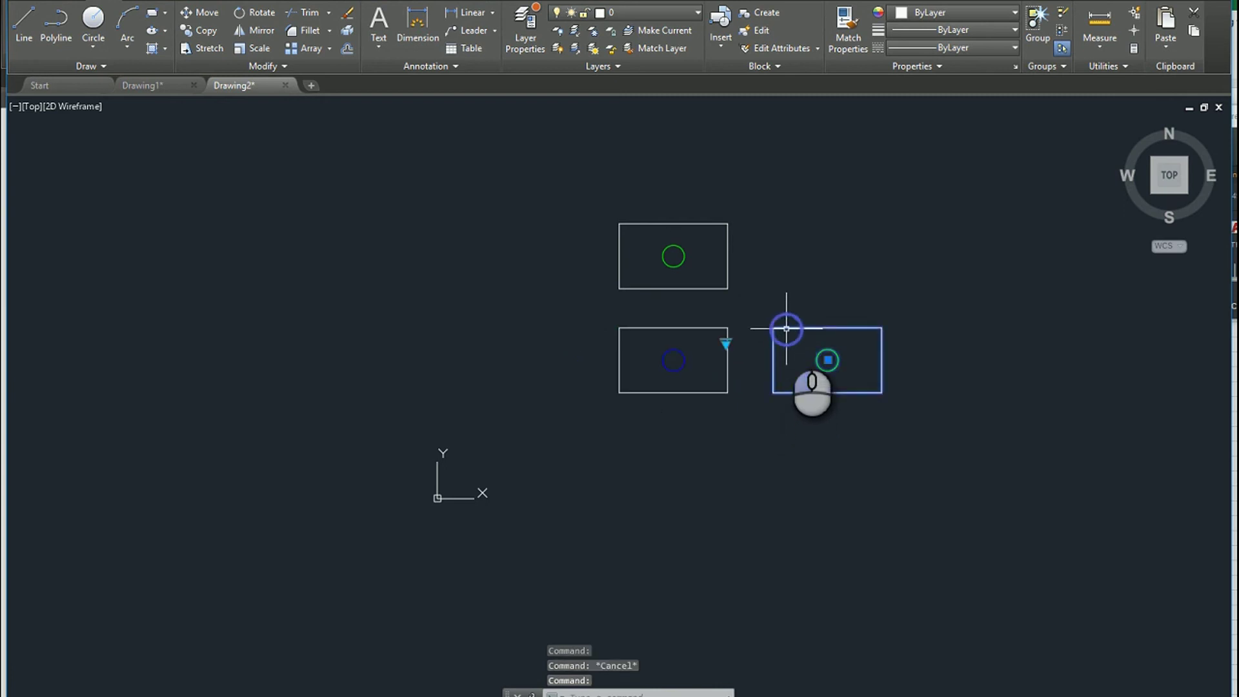
pyautogui.click(725, 340)
pyautogui.click(742, 386)
pyautogui.press('Escape')
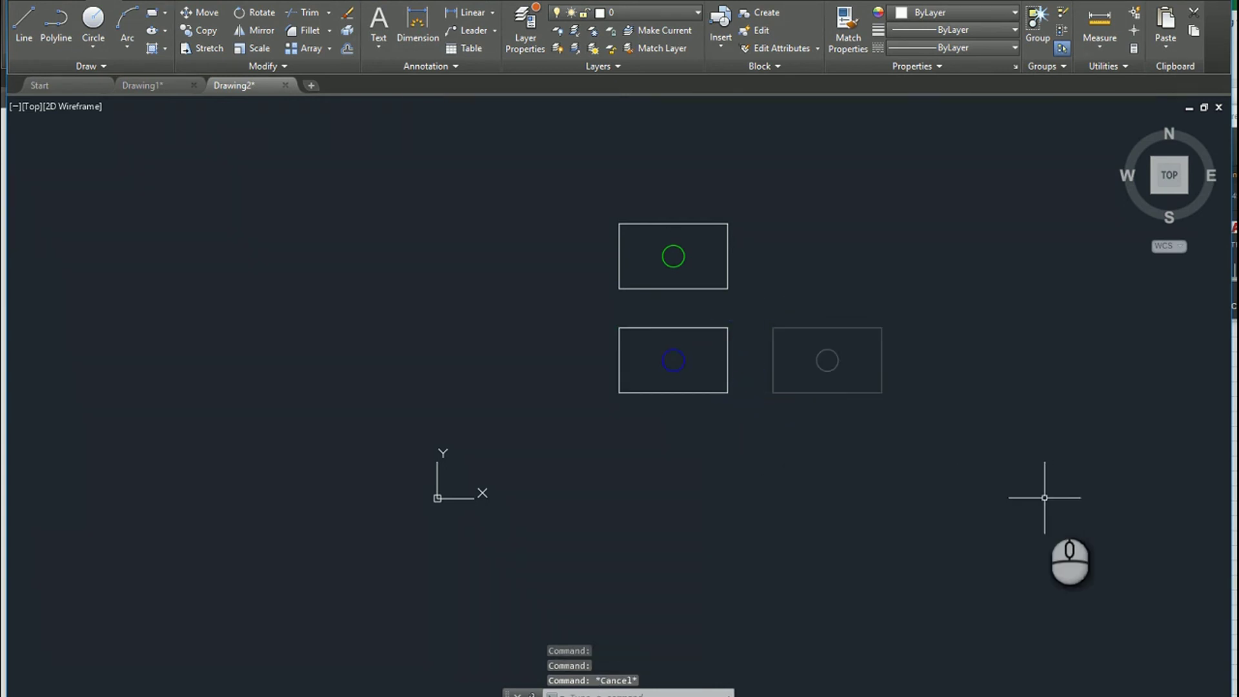